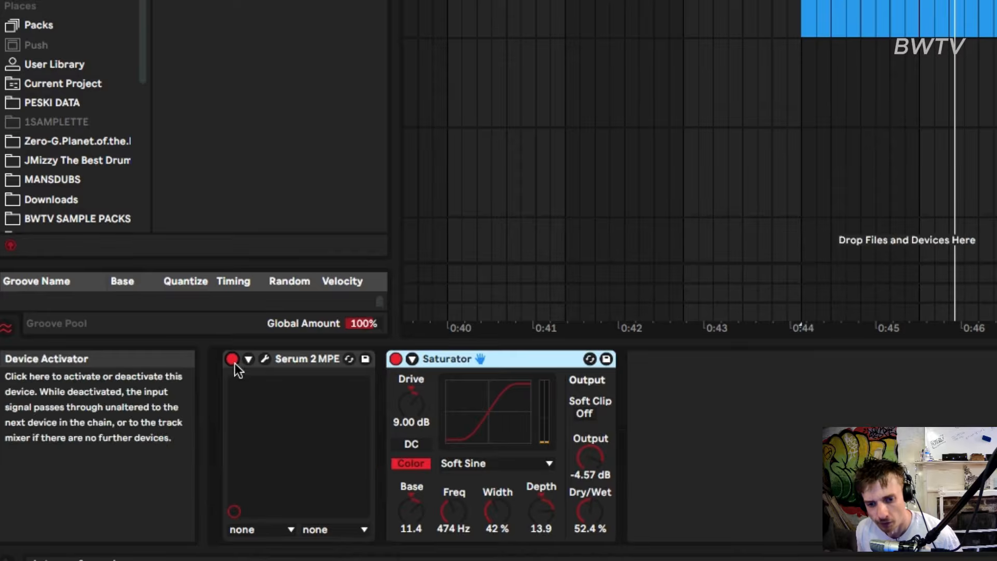
Open the Serum 2 synth on track 30 and set oscillator B's random phase to 0
click(263, 360)
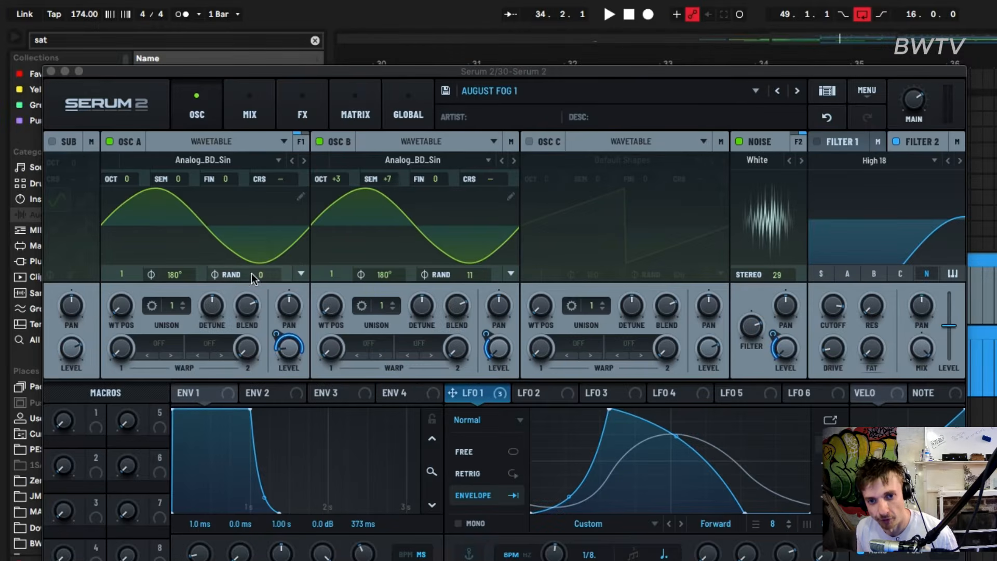
double_click(473, 276)
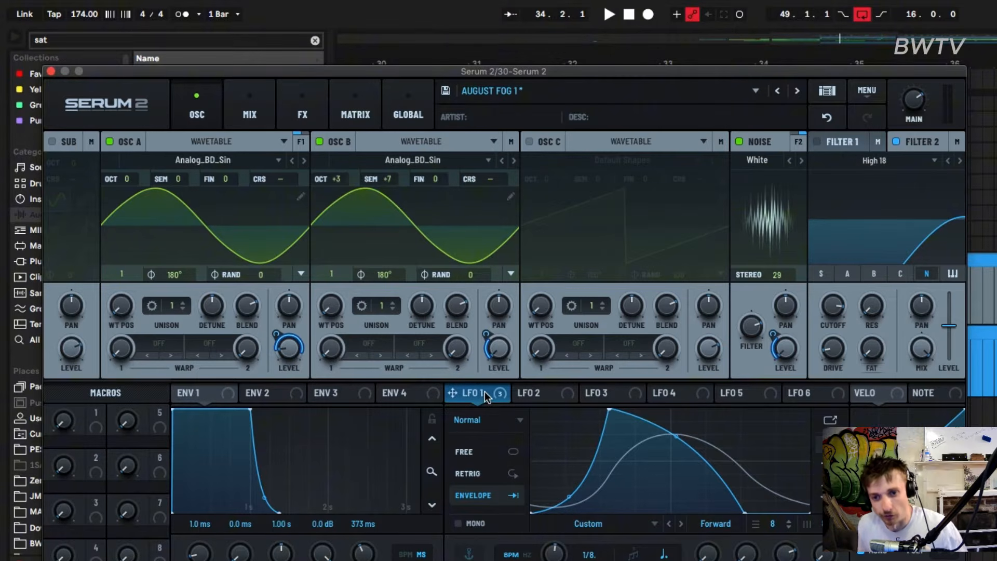
drag(486, 397, 484, 335)
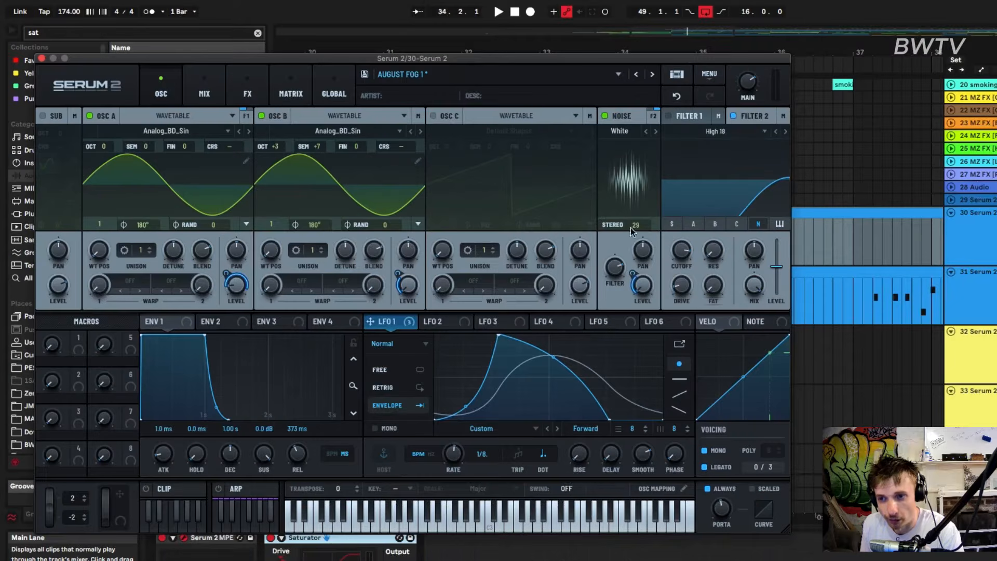
Look through the noise sample categories and examine the effects chain from the distortions down to the filter
click(619, 131)
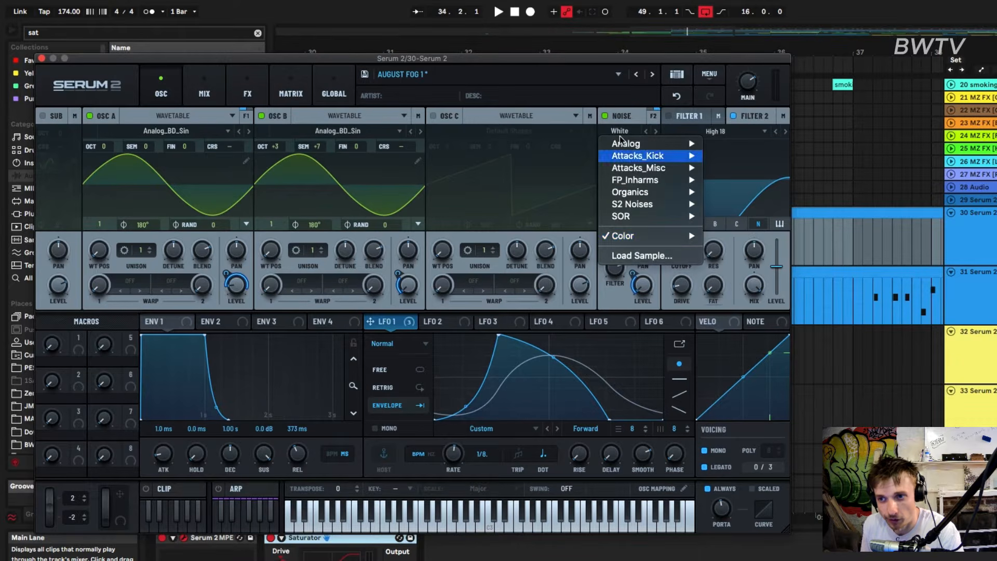
click(629, 108)
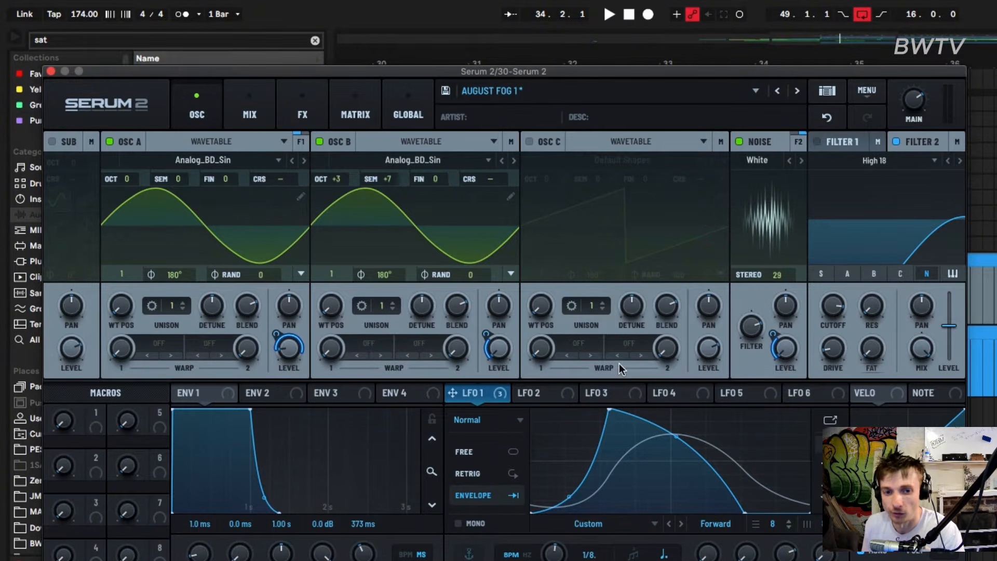
click(303, 112)
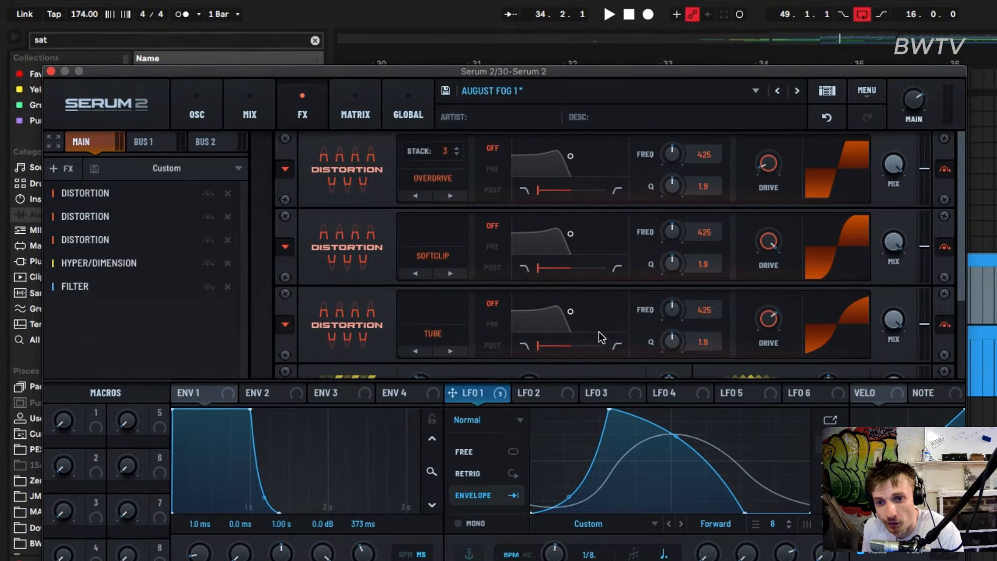
scroll(774, 321, down, 1)
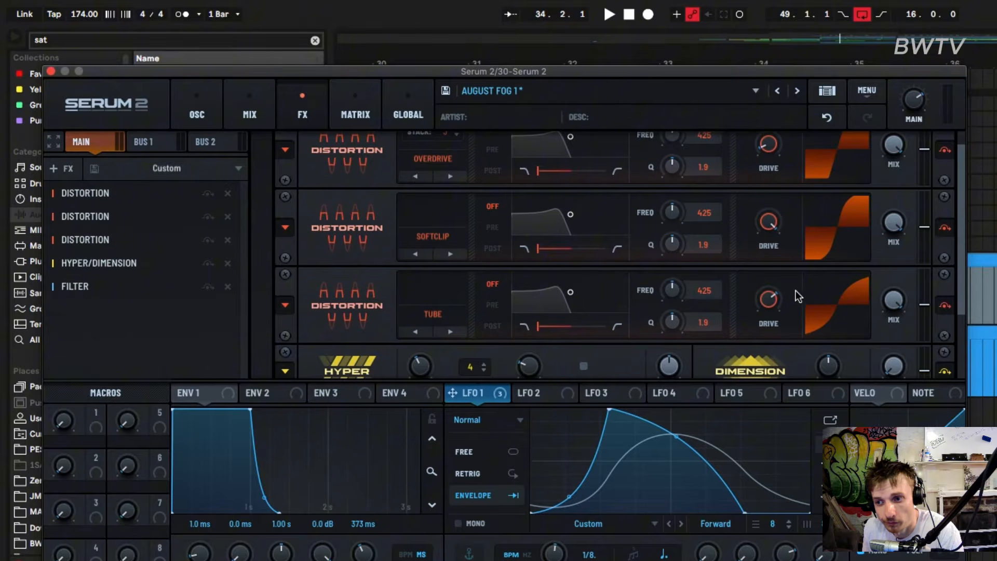
scroll(785, 303, down, 5)
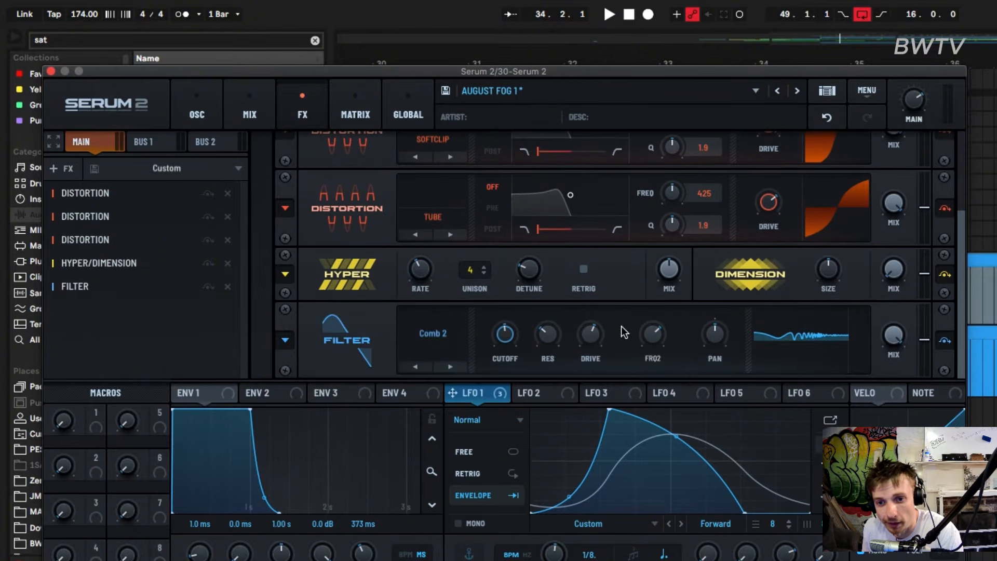
Enable the sub oscillator, modulate its level with LFO 1, play the result and close the synth window
click(197, 115)
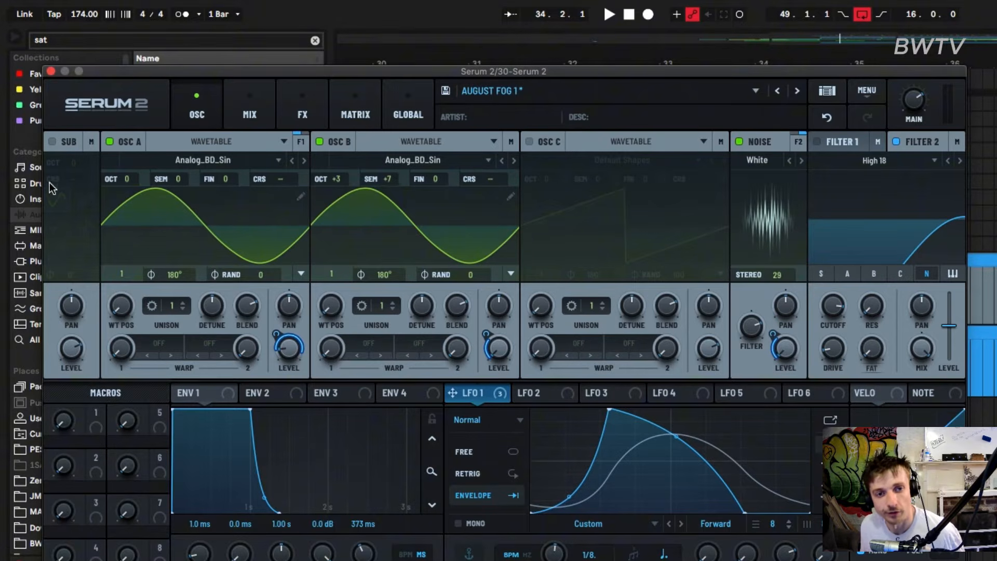
click(52, 144)
drag(494, 393, 54, 381)
key(space)
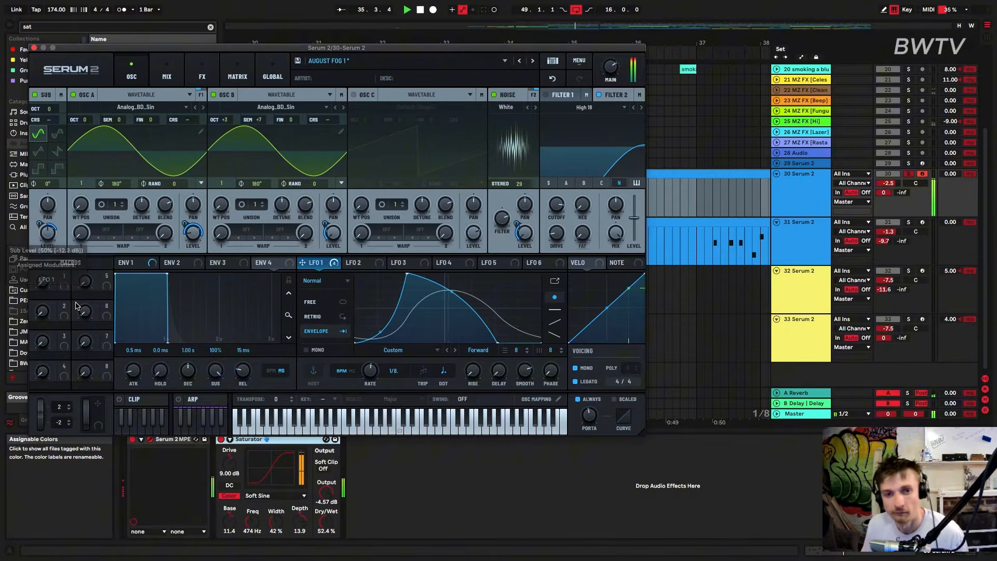
click(34, 47)
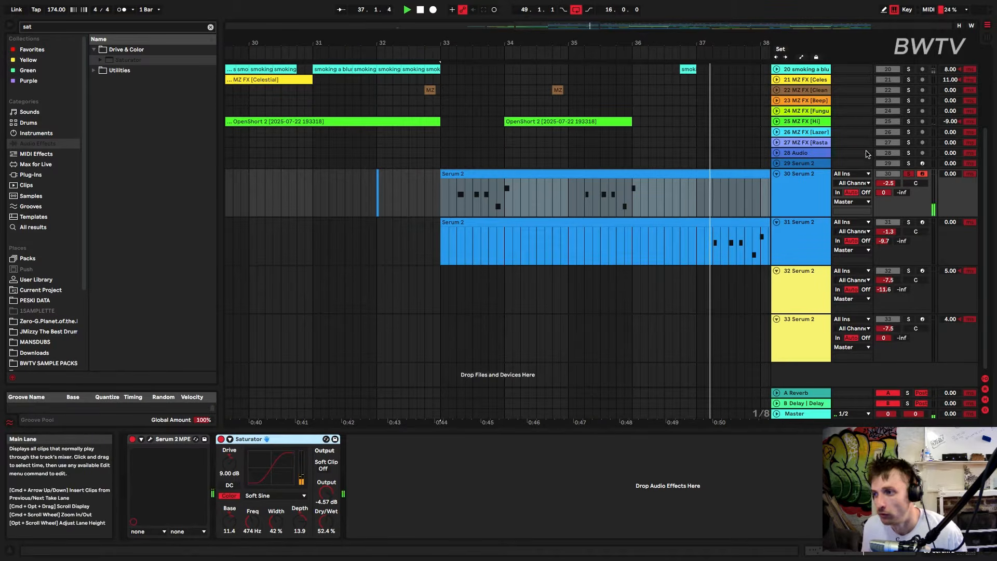
Solo track 31 and listen to its phrase from 37.1.3 to 37.4.3
click(678, 254)
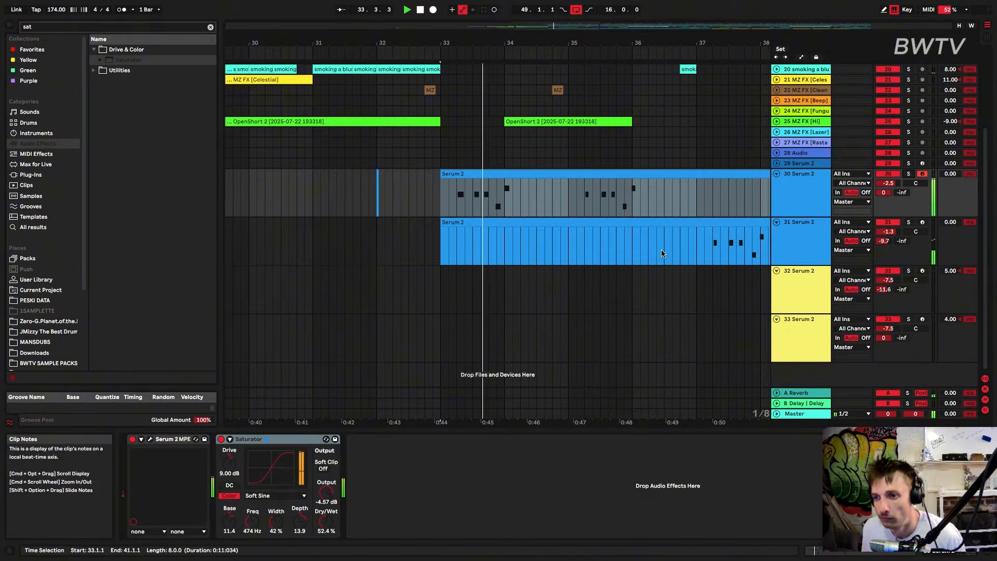
click(704, 250)
key(space)
click(809, 235)
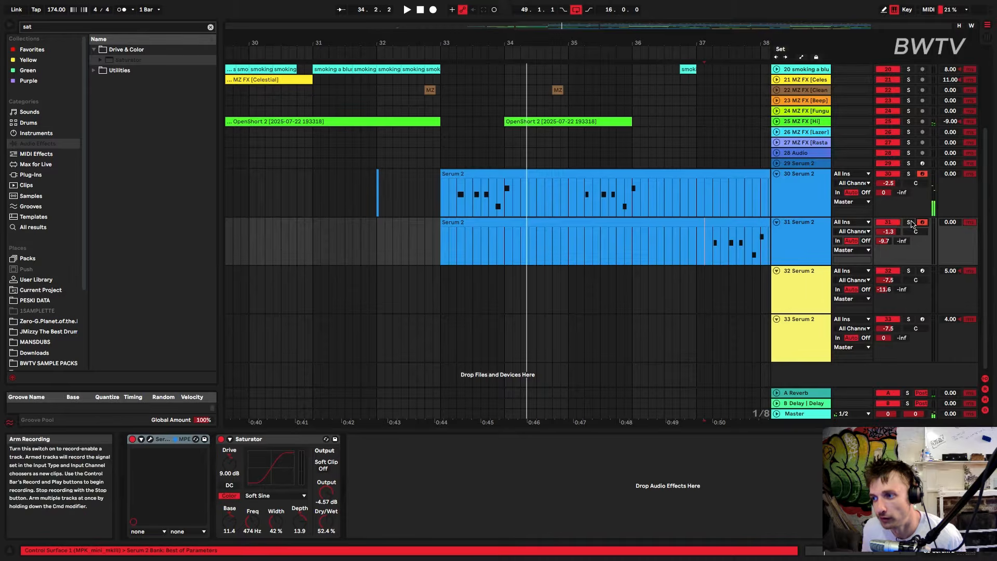
click(909, 222)
drag(705, 246, 753, 244)
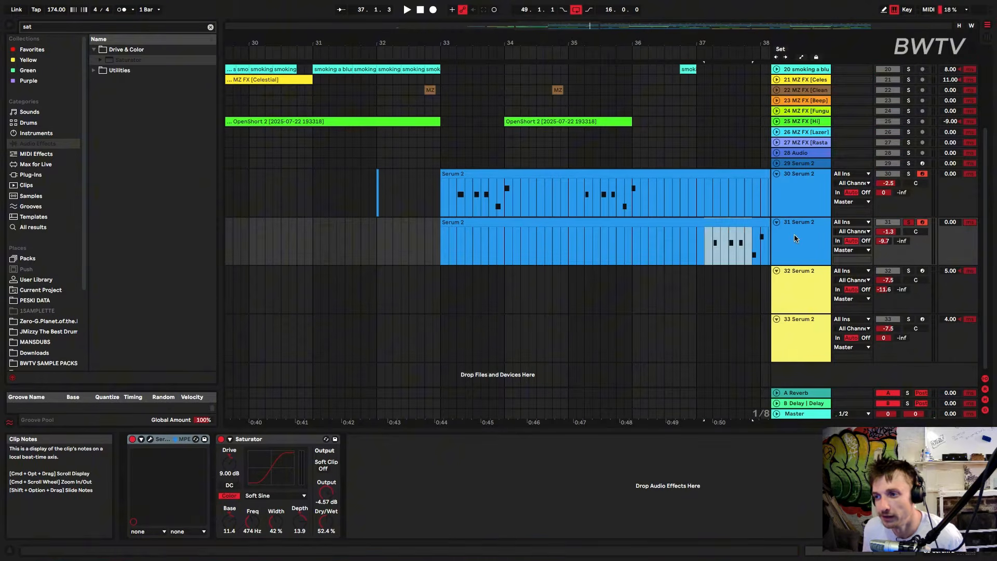
key(space)
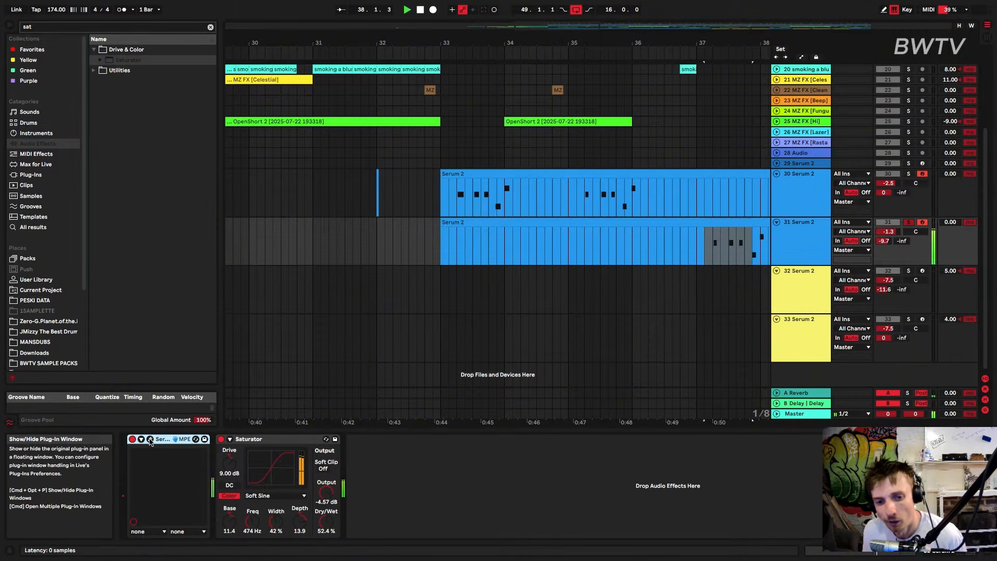
key(space)
Open the Serum 2 synth on track 31, examine its oscillator settings while replaying the phrase, and close the window
click(150, 439)
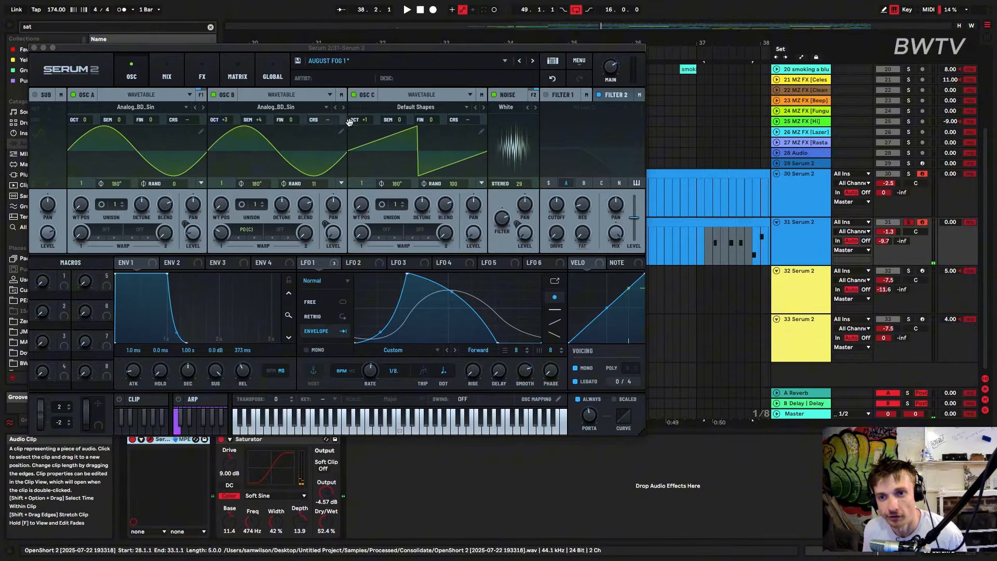
key(space)
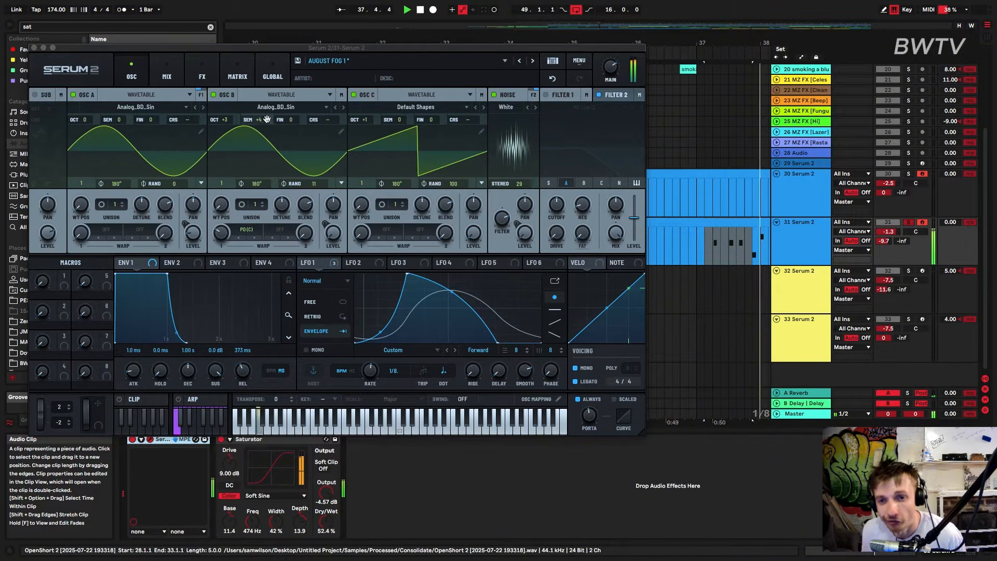
key(space)
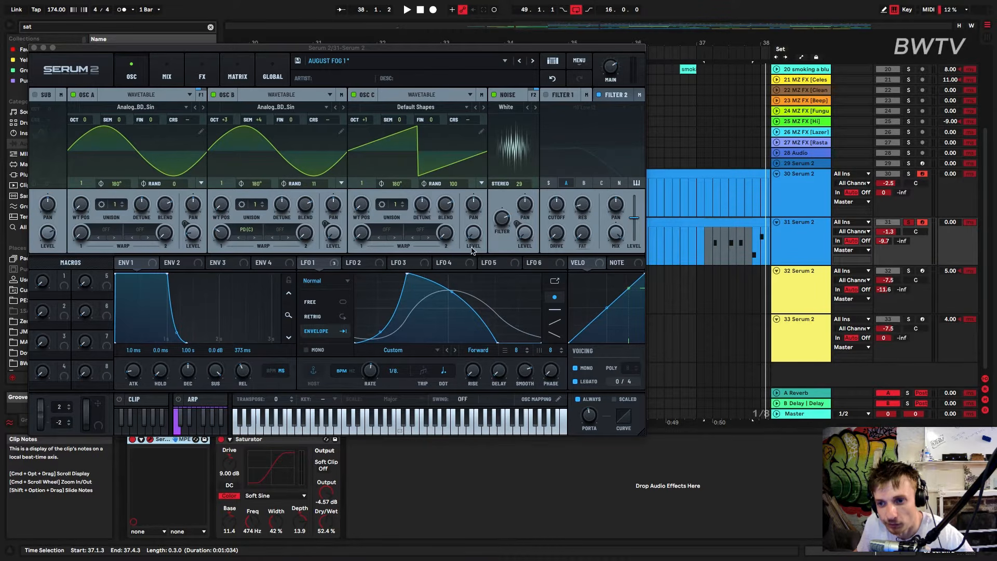
drag(454, 184, 485, 284)
key(space)
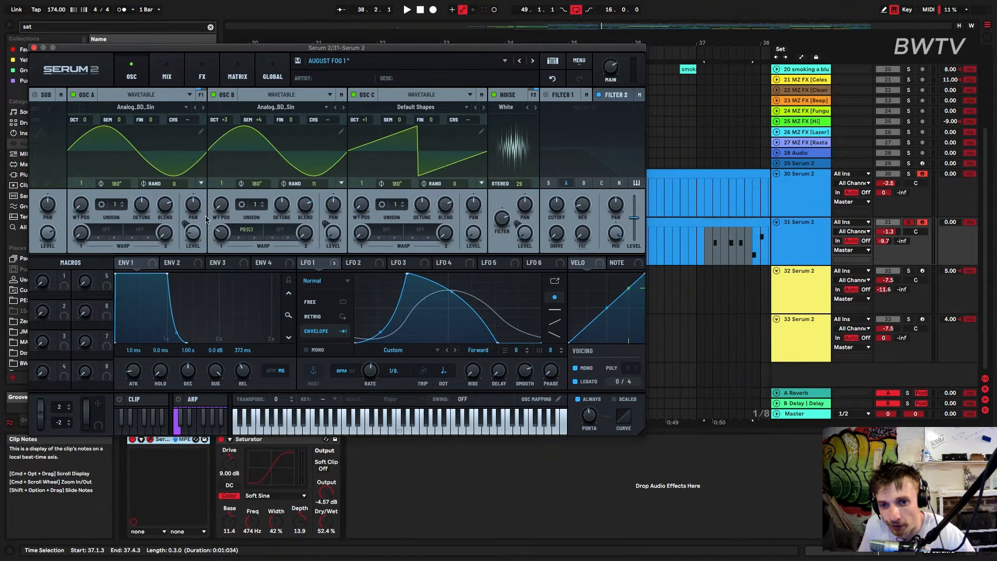
key(space)
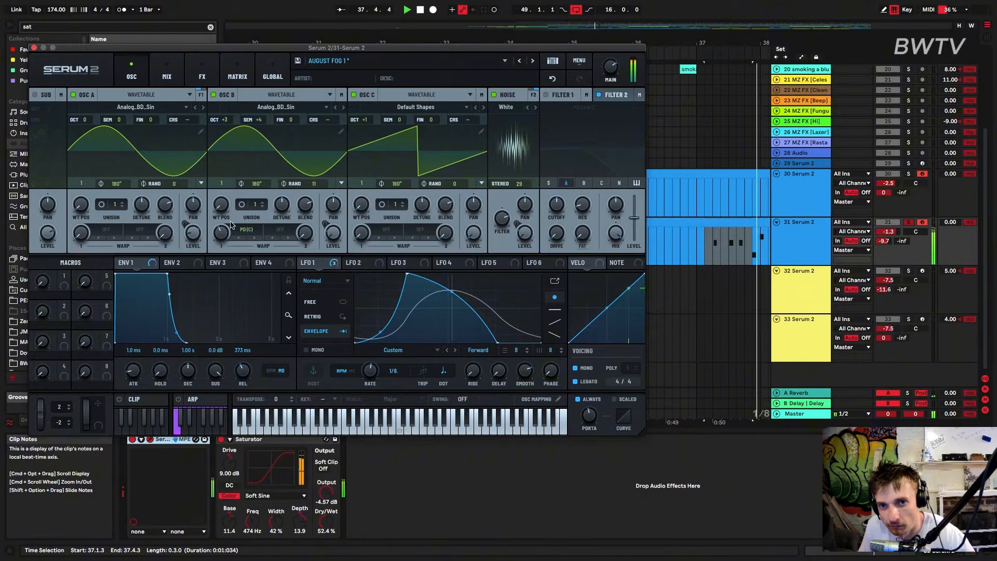
click(34, 47)
Play the arrangement from just before bar 33, and from bar 49 with track 33 selected
drag(585, 37, 586, 21)
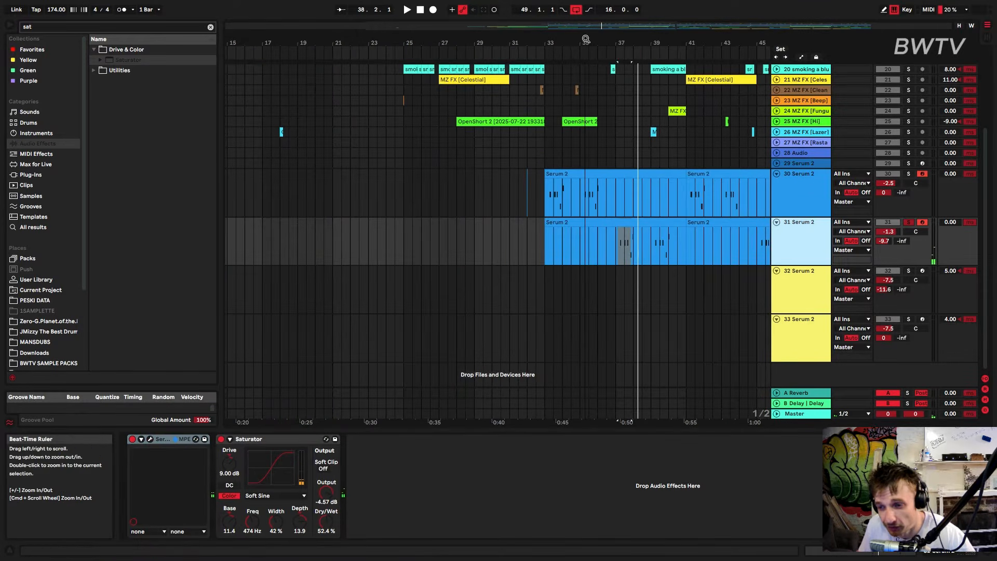
click(537, 152)
key(space)
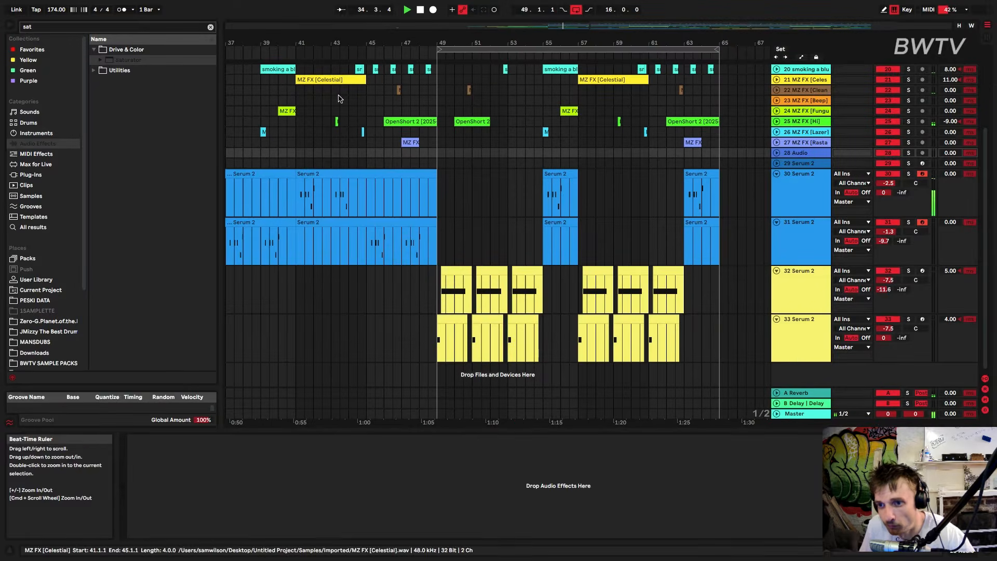
click(438, 304)
double_click(806, 344)
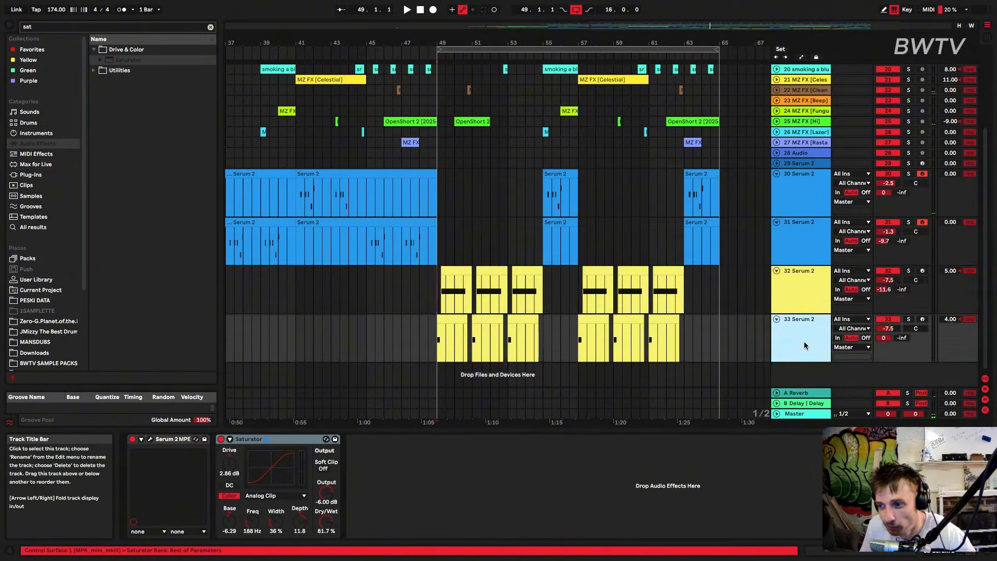
key(space)
Open the Serum 2 synth on track 33 and examine the wavetables of oscillators A and B
click(149, 439)
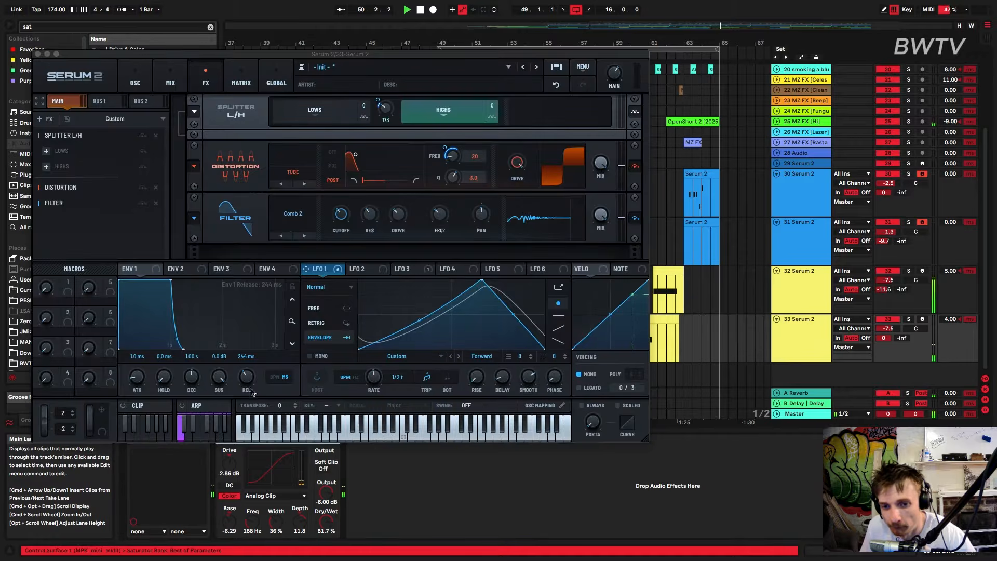
click(135, 81)
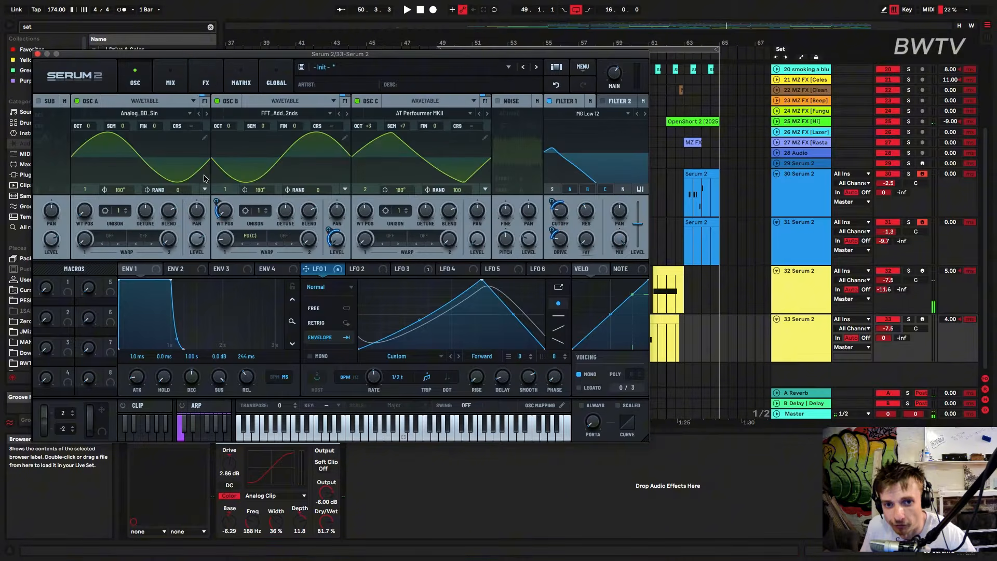
click(130, 113)
click(129, 115)
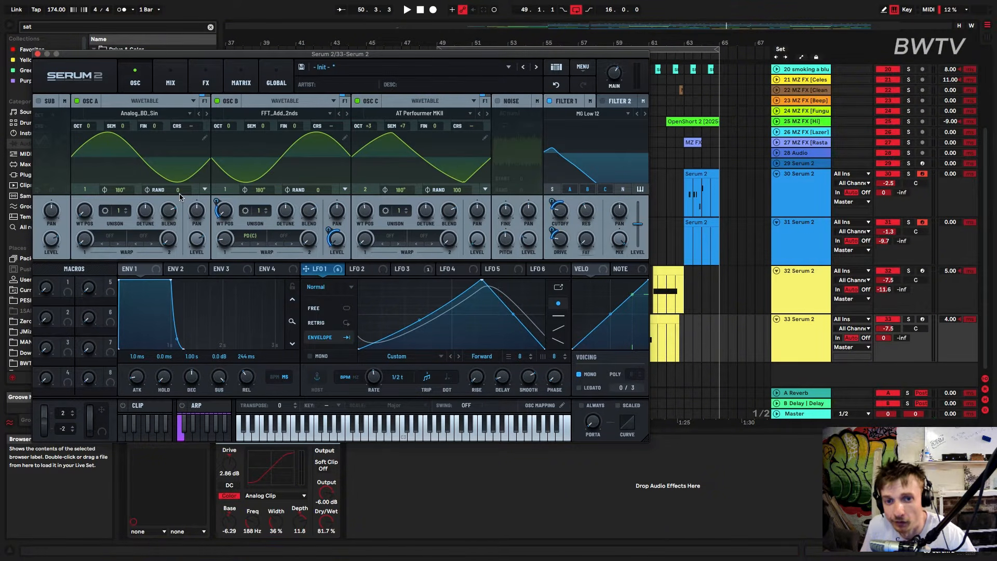
click(272, 115)
mouse_move(255, 133)
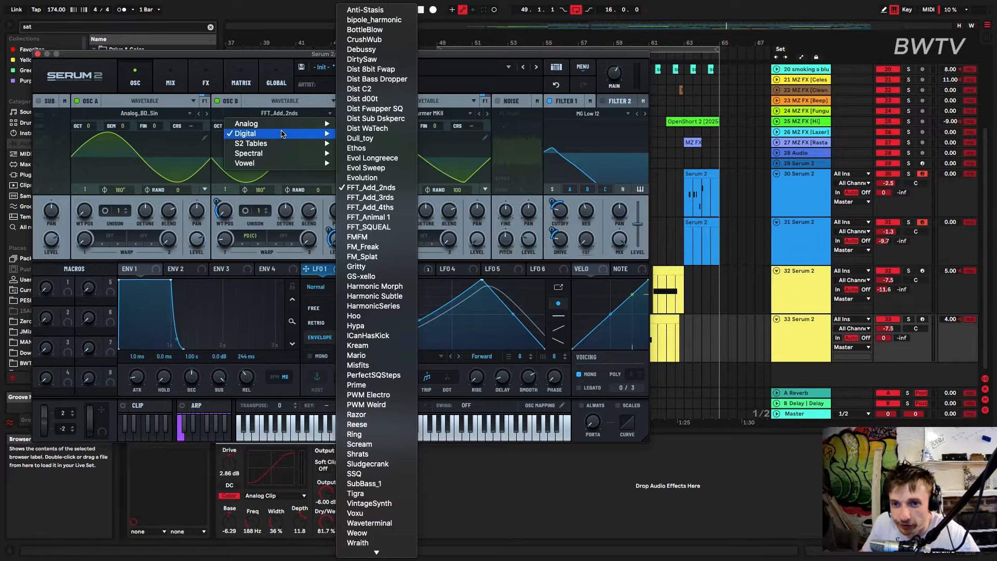
click(242, 200)
Play from bar 49 while inspecting LFO 3 and LFO 1 of the track 33 synth
key(space)
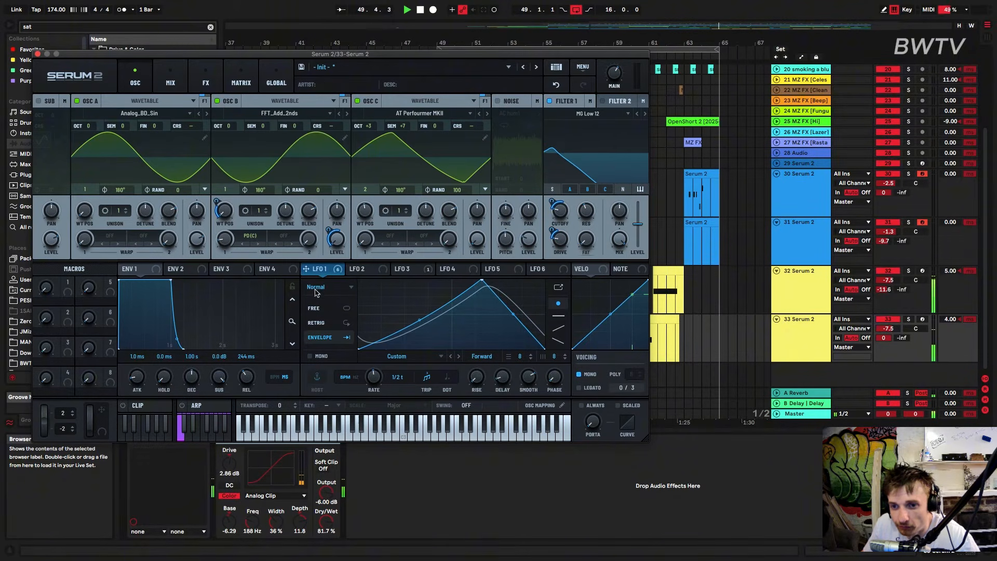
click(414, 271)
click(333, 271)
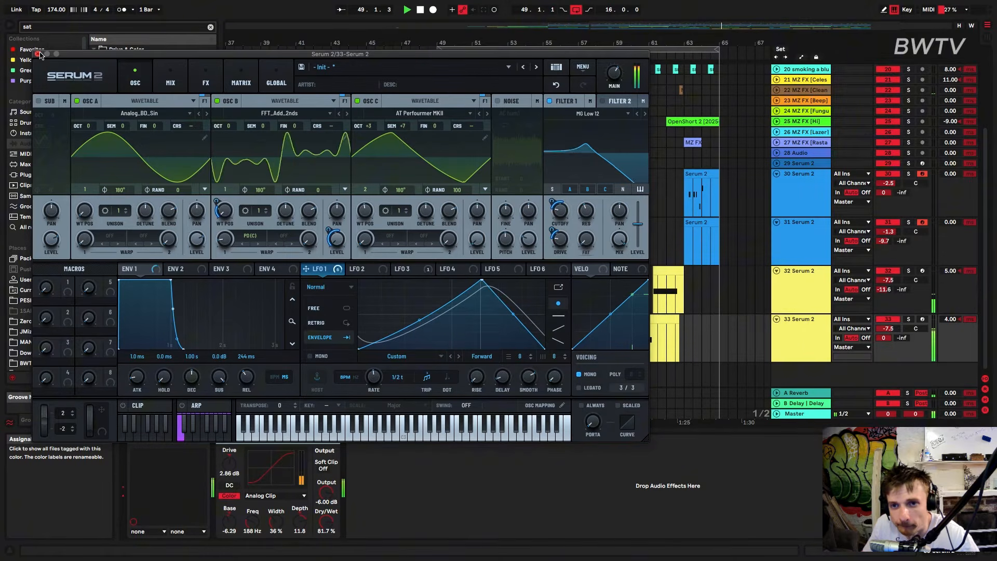
click(809, 330)
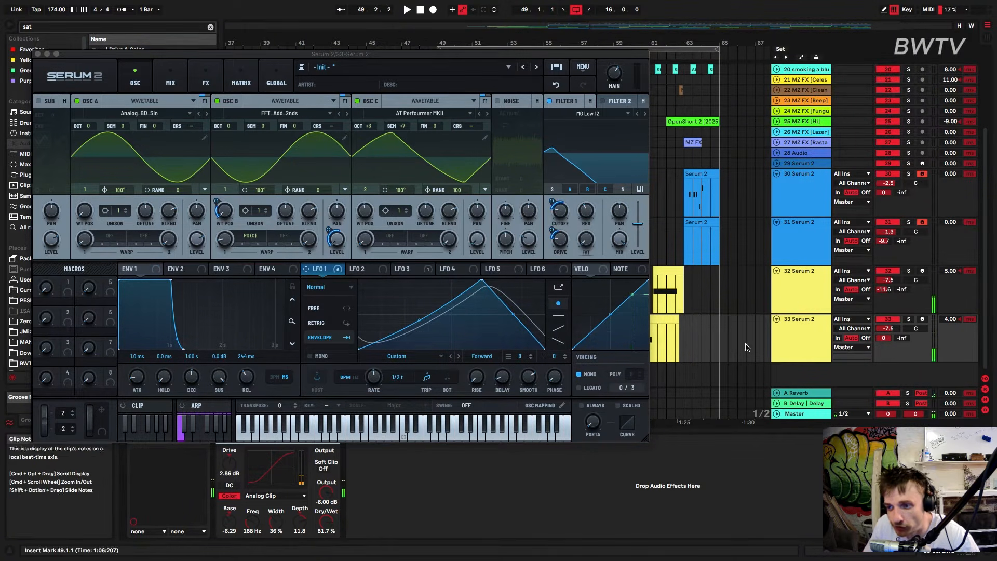
Open the Serum 2 synth on track 32 and set oscillator B's wavetable position to 8 during playback
click(801, 297)
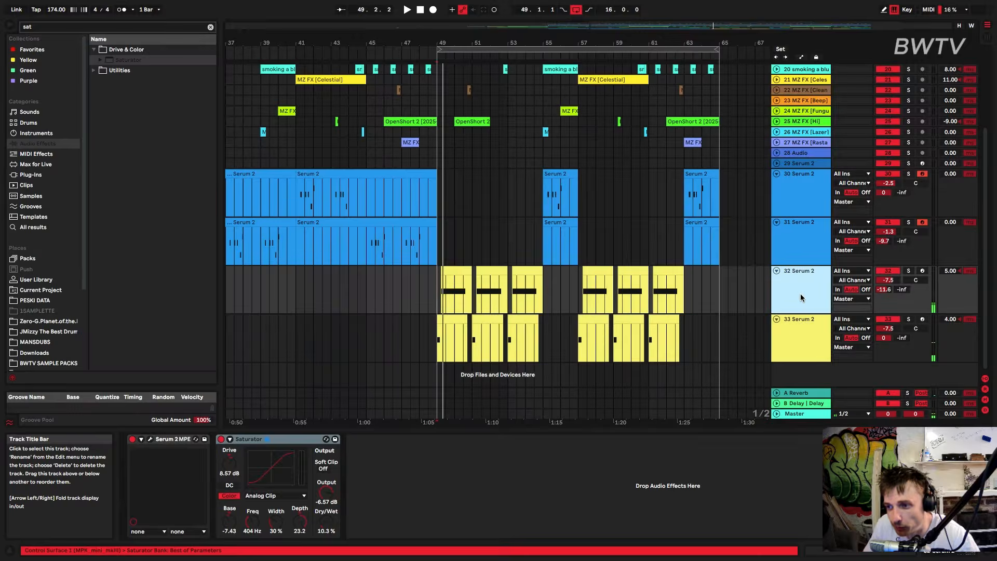
click(150, 439)
click(135, 78)
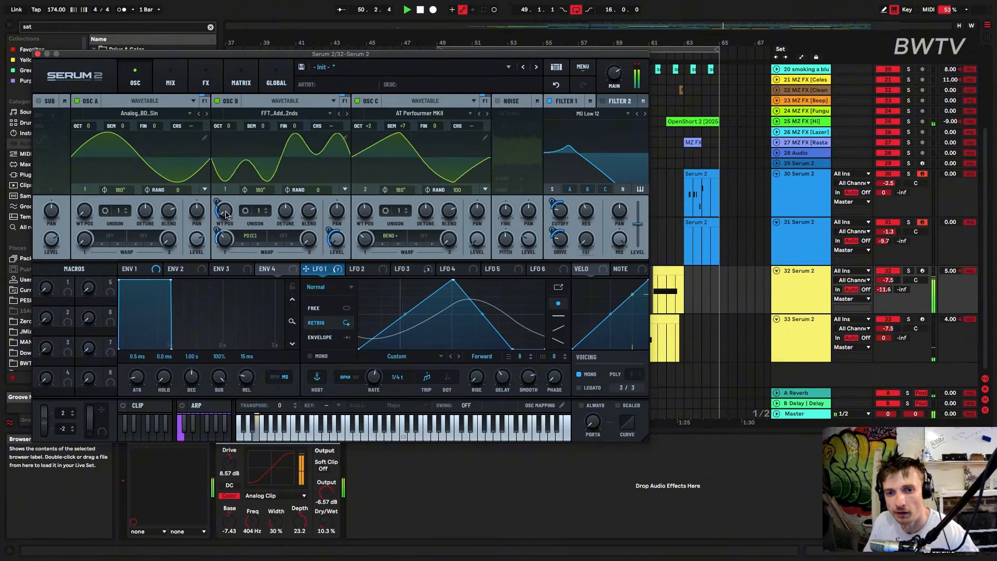
mouse_move(227, 215)
mouse_down()
mouse_move(235, 166)
mouse_move(230, 212)
mouse_up()
key(space)
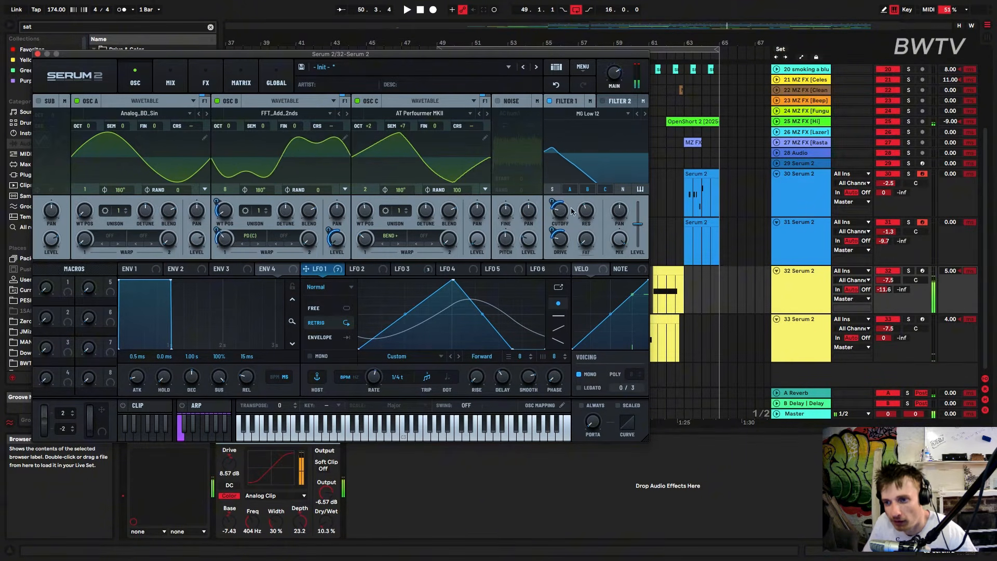
Adjust Filter 1's cutoff, change its type to MG Low 18 and listen from bar 49
key(space)
mouse_move(556, 219)
mouse_down()
mouse_move(554, 227)
mouse_move(553, 211)
mouse_up()
key(space)
click(645, 113)
key(space)
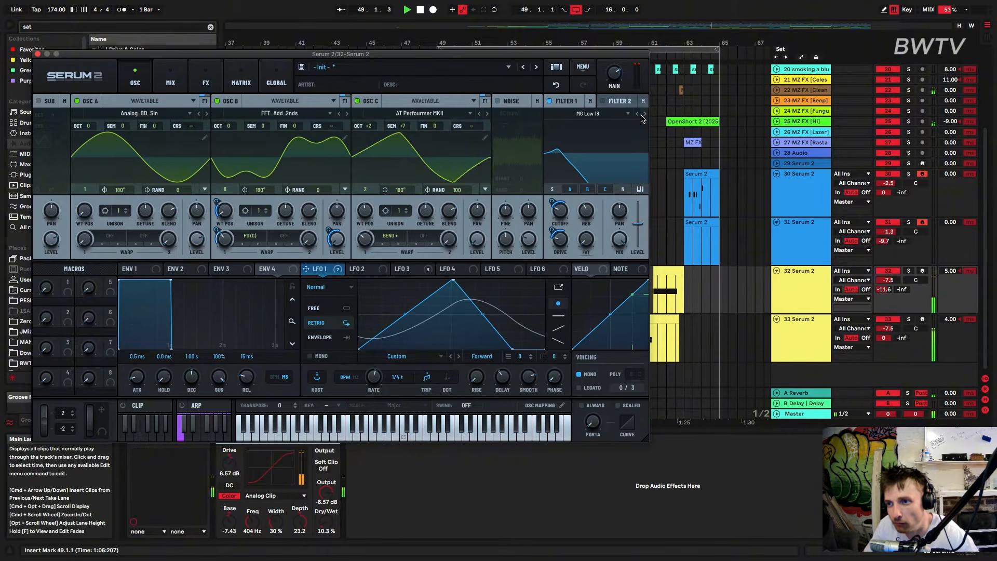
key(space)
Examine the distortion on the highs band of track 32's Serum 2 effects rack while listening from bar 49
click(205, 79)
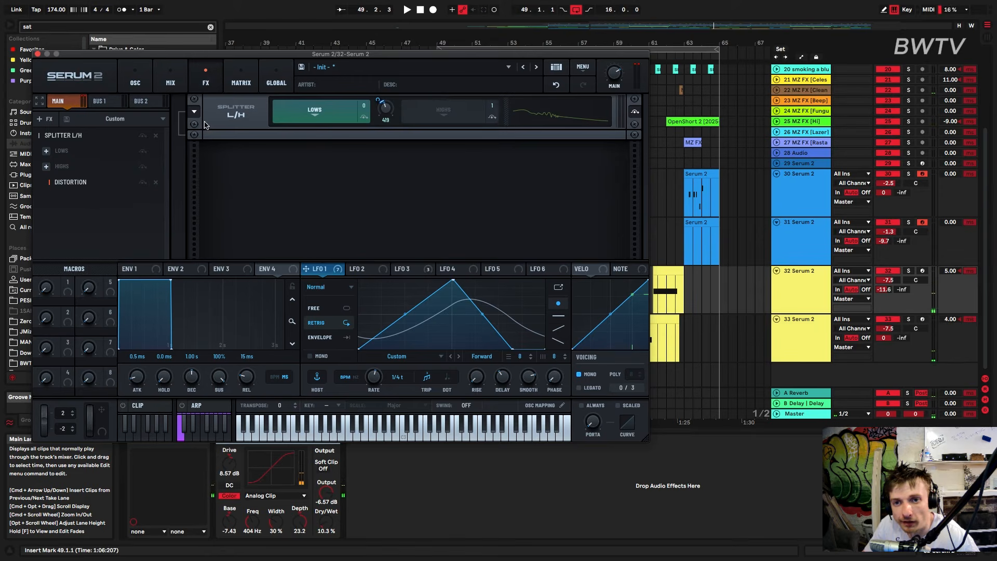
click(457, 120)
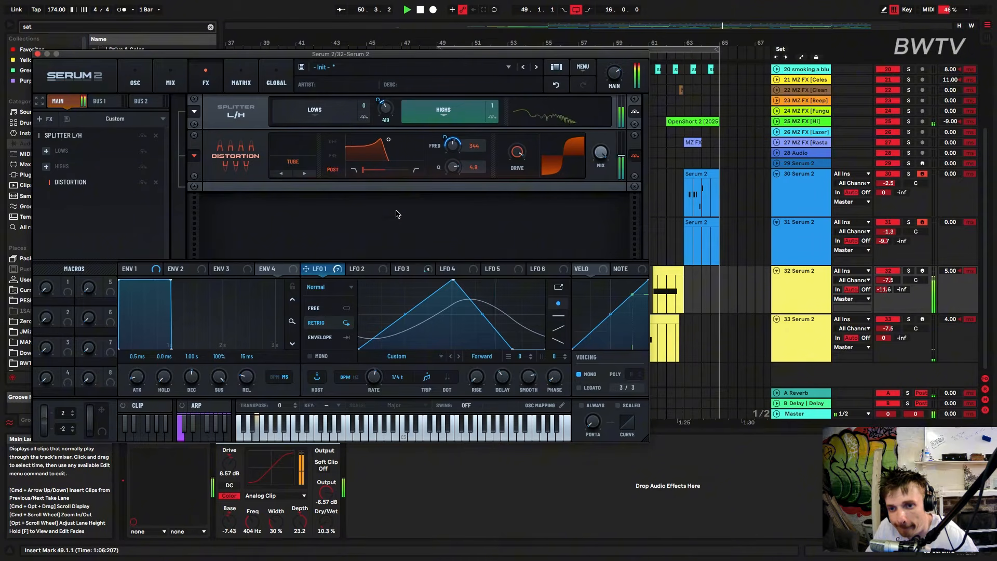
key(space)
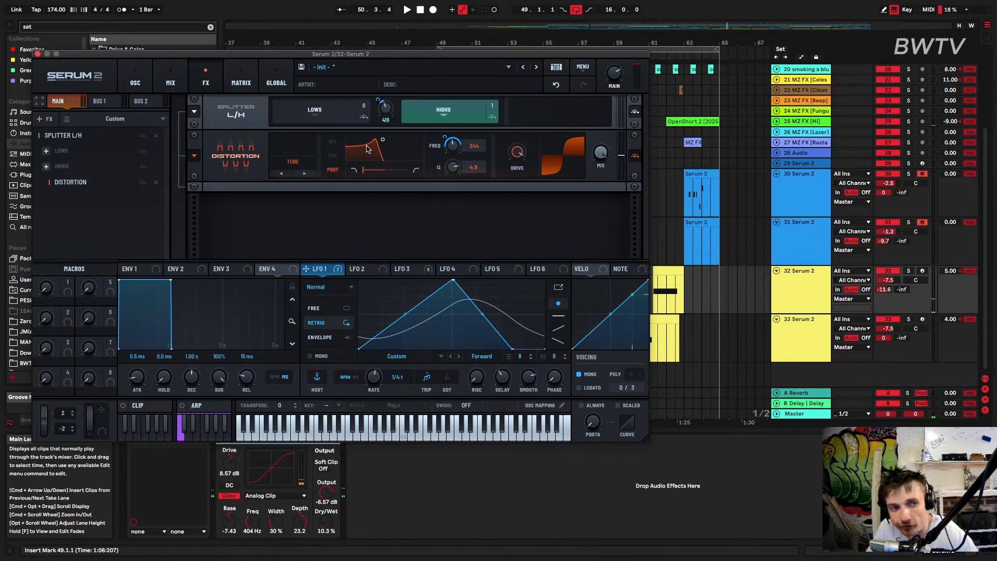
key(space)
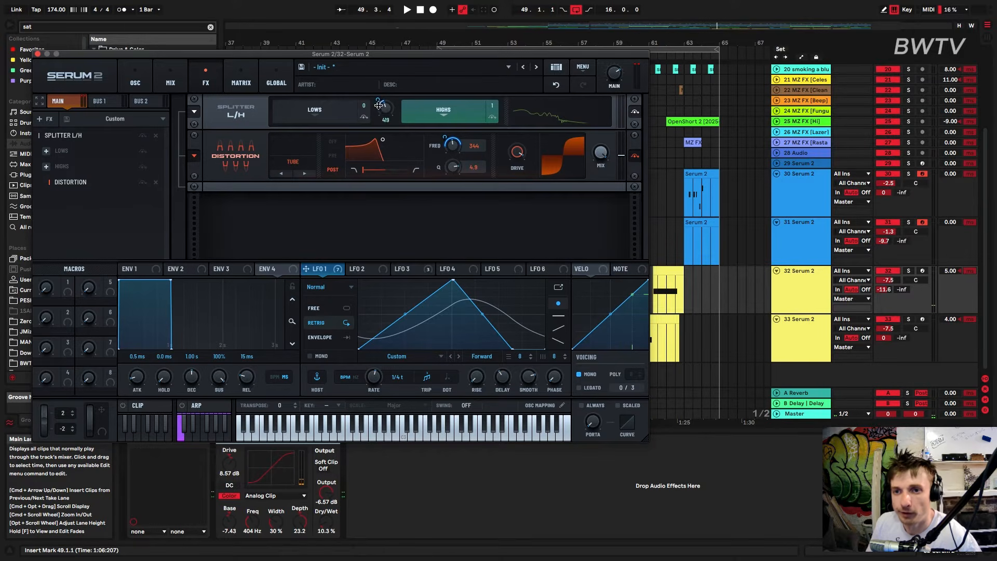
Lower the L/H splitter's crossover frequency to 89 during playback, then close the synth window
key(space)
mouse_move(383, 111)
mouse_down()
mouse_move(378, 102)
mouse_move(369, 124)
mouse_up()
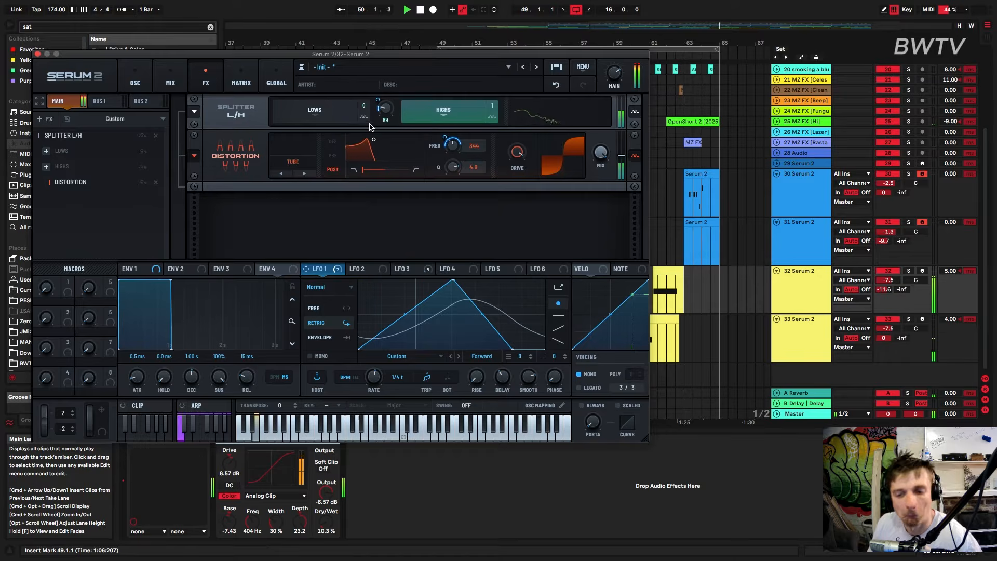
key(space)
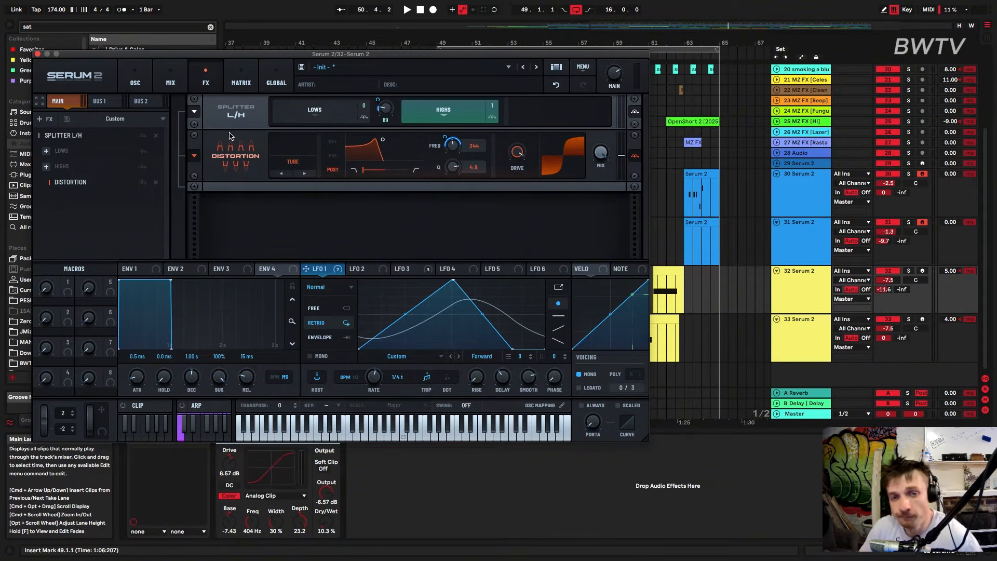
click(37, 54)
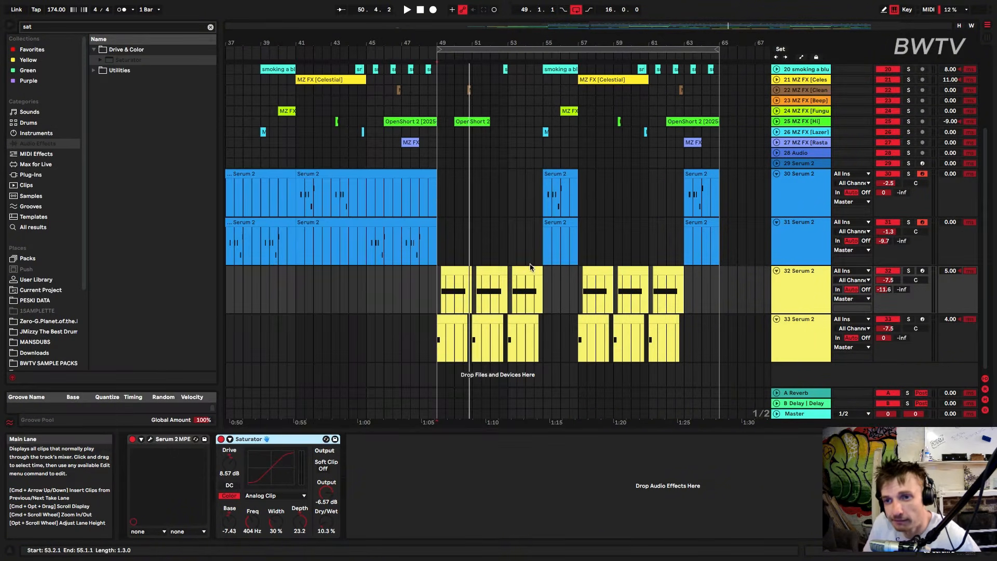
Group the effects tracks from 19 HP12 Pink Noise through 27 MZ FX [Rasta] into one group
scroll(529, 280, up, 5)
scroll(329, 43, left, 10)
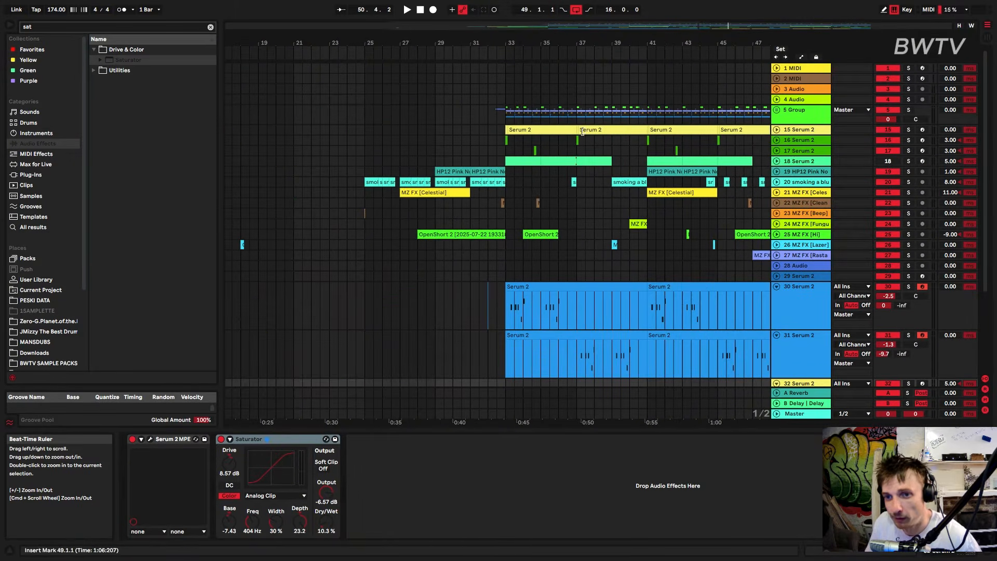
click(373, 162)
click(474, 167)
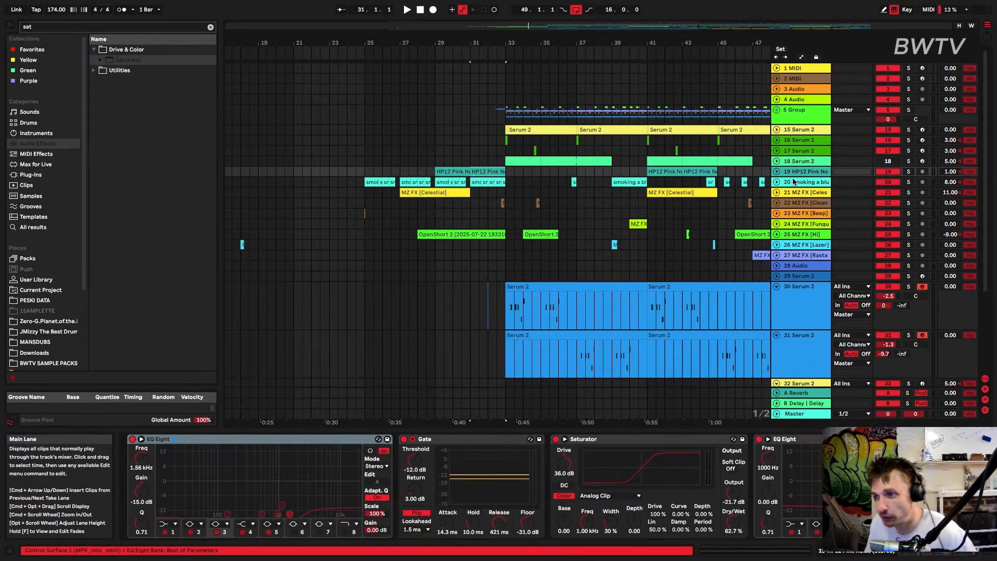
click(801, 254)
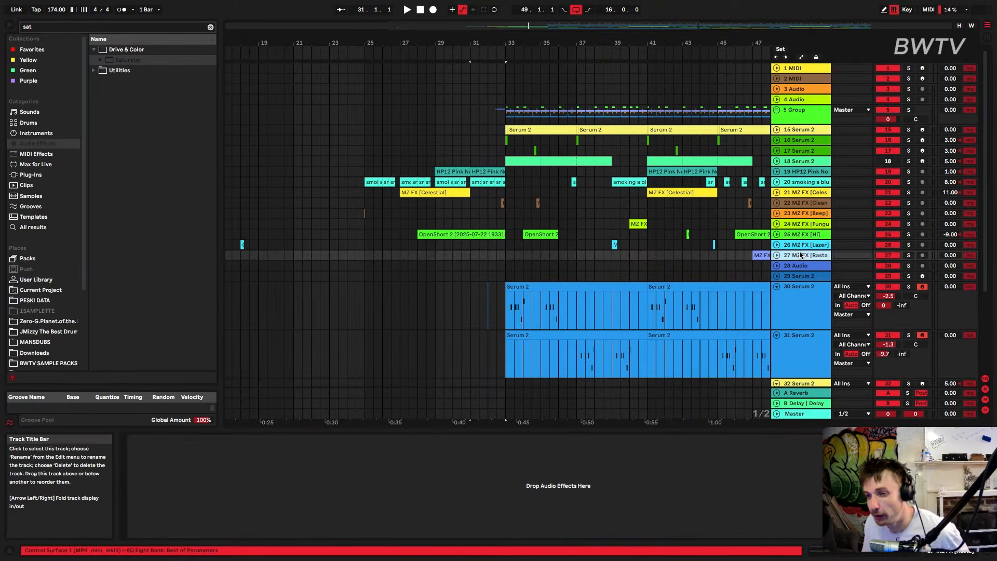
click(805, 175)
key(super+g)
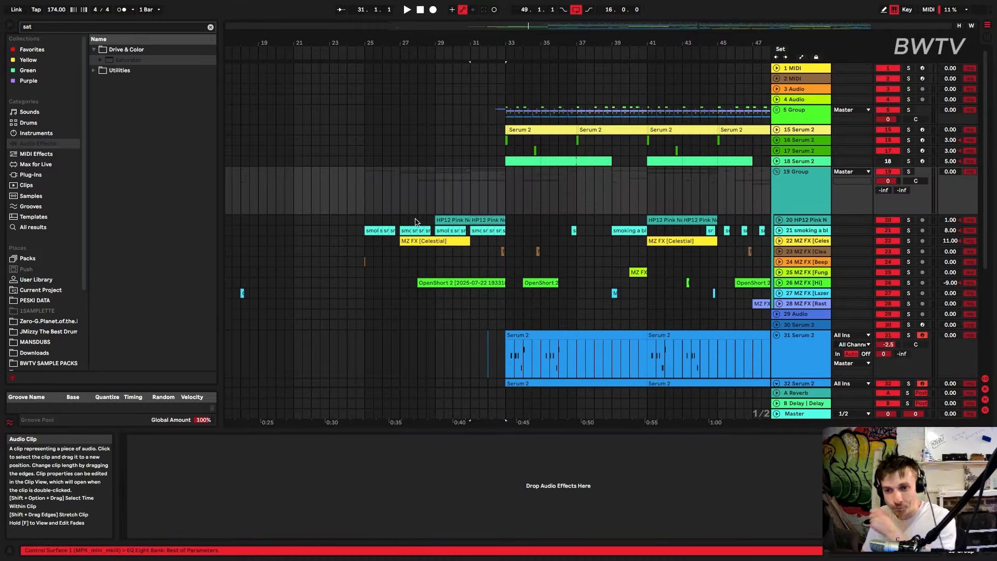
Play from bar 25, expand the "smoking a blunt" track and show the devices on the Delay return
click(369, 221)
key(space)
click(780, 231)
click(797, 232)
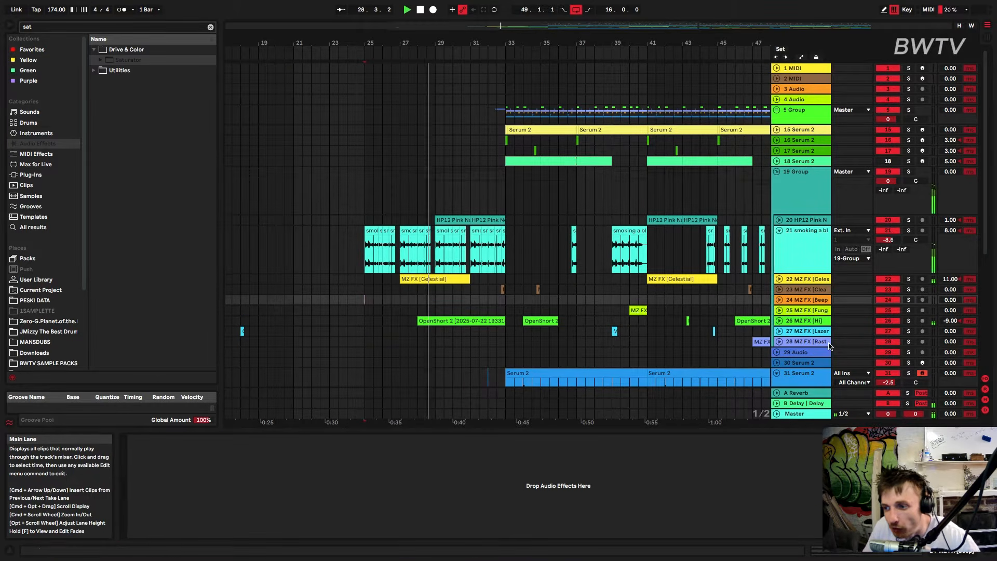
click(804, 403)
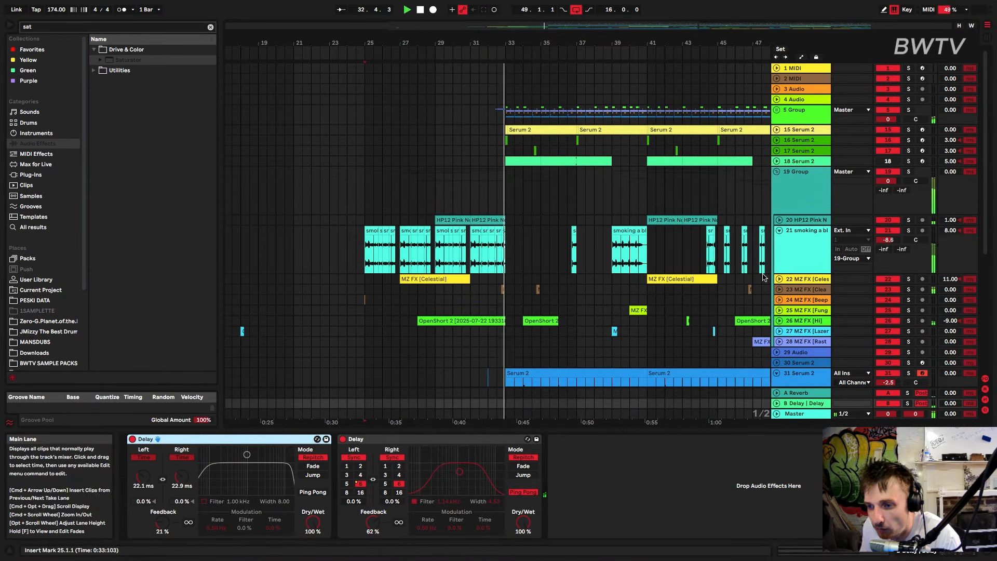
Expand the MZ FX [Hi] track and audition its OpenShort 2 clip from bar 28, soloing the track briefly
click(780, 321)
scroll(519, 311, down, 5)
click(445, 207)
key(space)
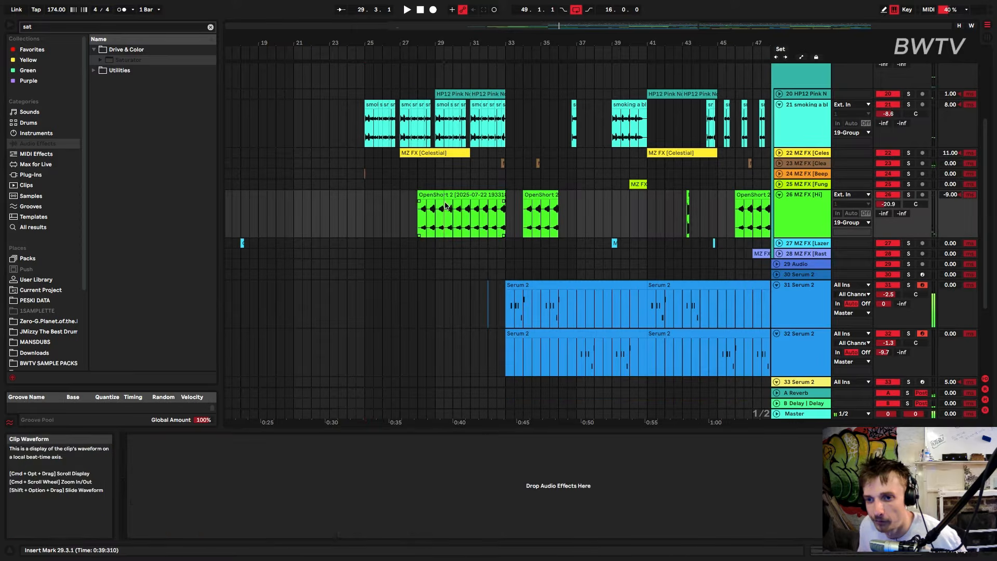
click(447, 196)
click(908, 195)
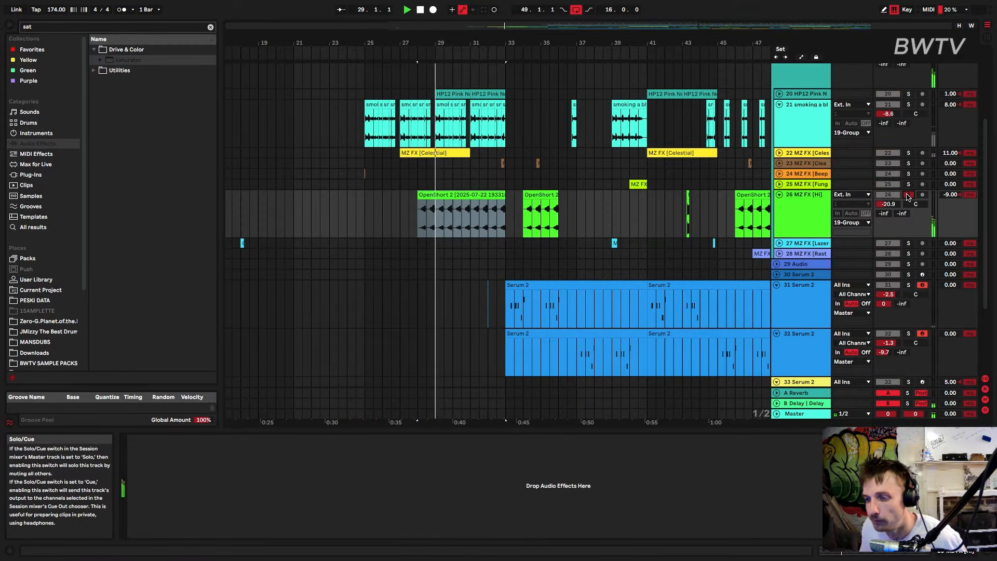
click(908, 197)
scroll(656, 327, down, 5)
scroll(651, 337, up, 10)
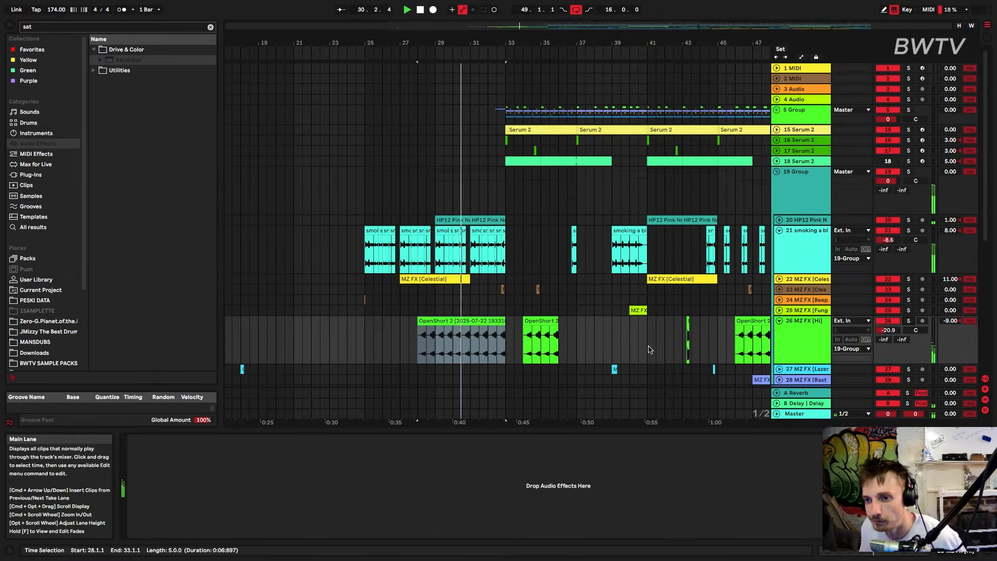
Expand the HP12 Pink Noise track and listen to it from bar 29, first soloed and then in the mix
click(451, 220)
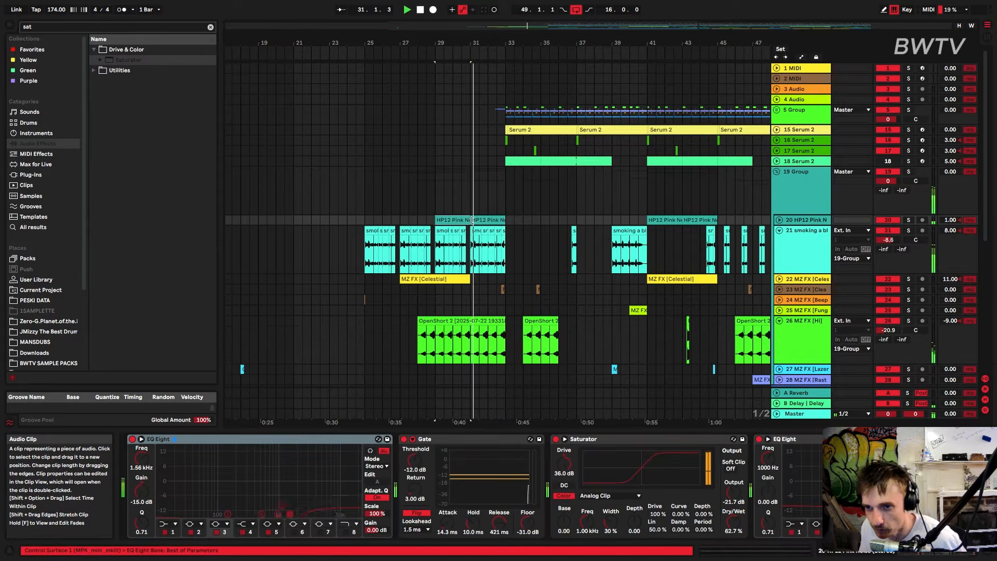
click(779, 220)
key(space)
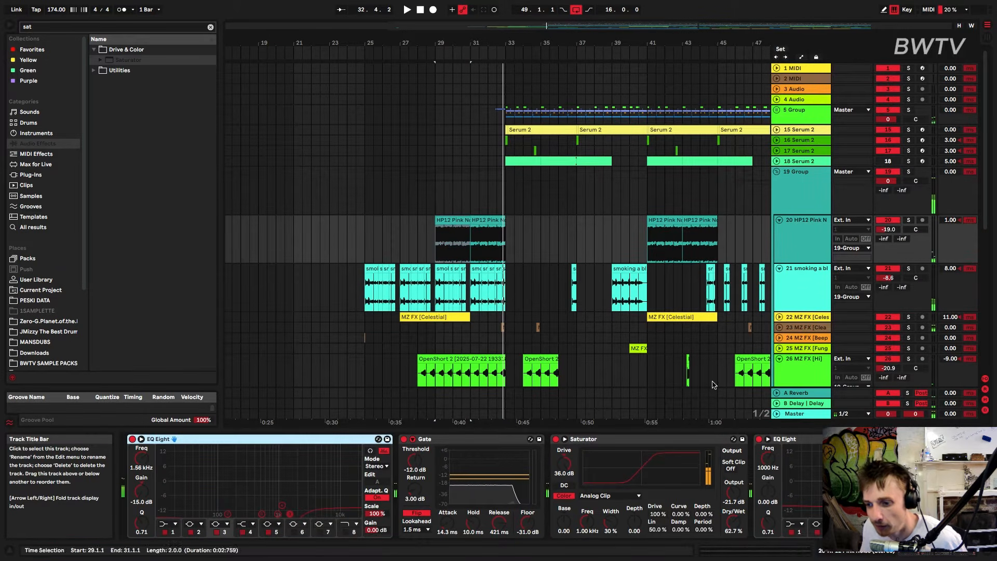
click(908, 219)
key(space)
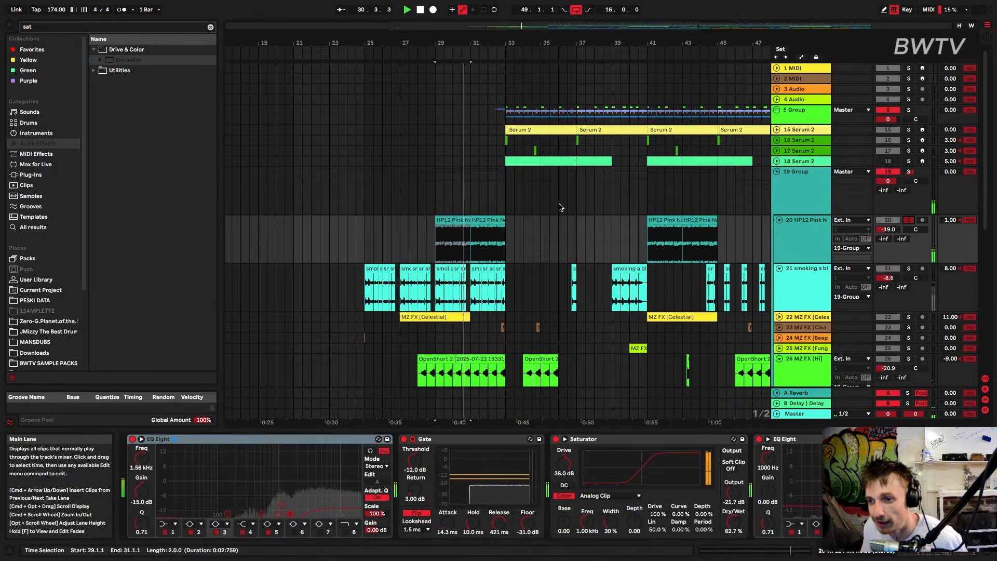
click(908, 219)
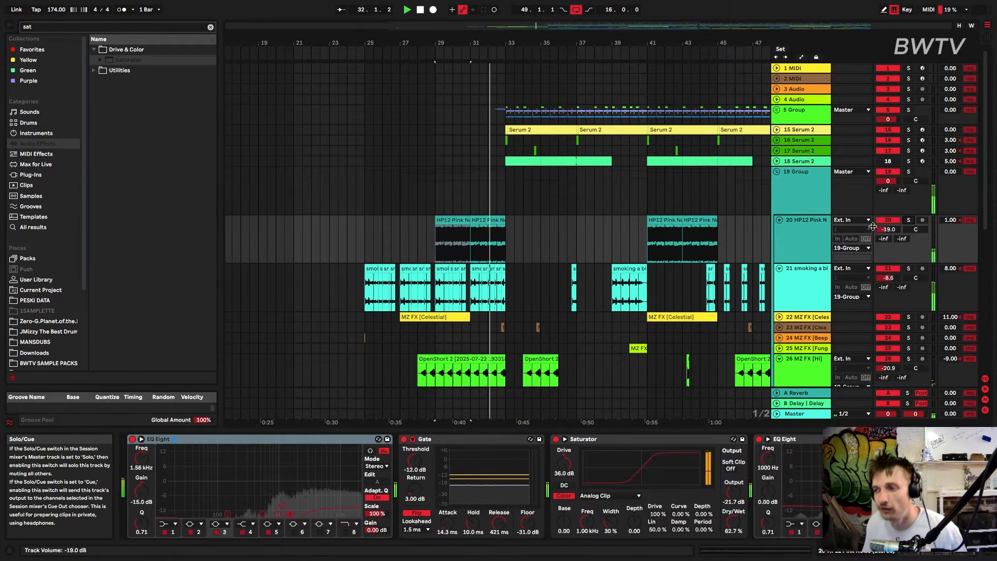
key(space)
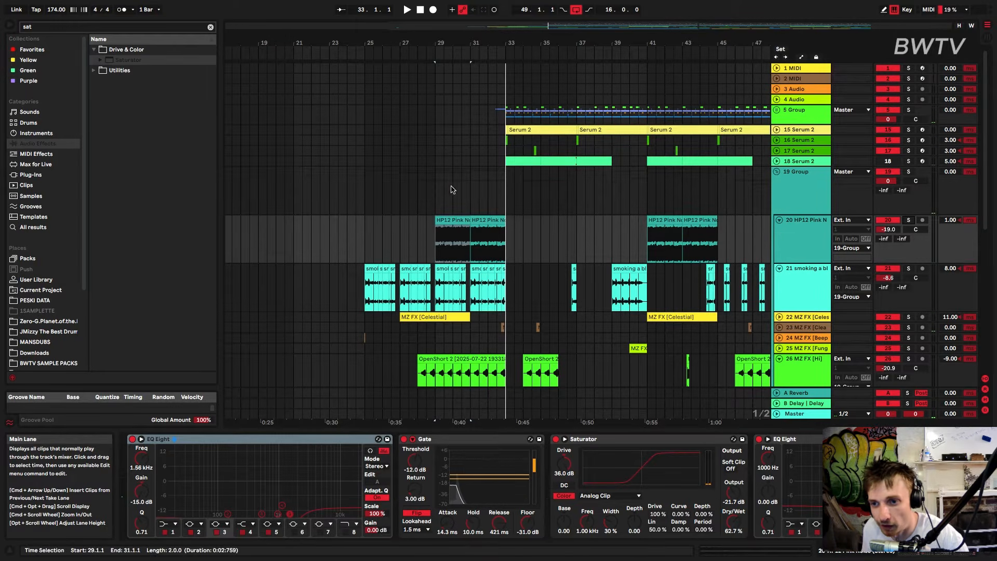
Duplicate the range from 25.1.1 to 36.3.1 on the MZ FX [Beep] track while listening
click(434, 196)
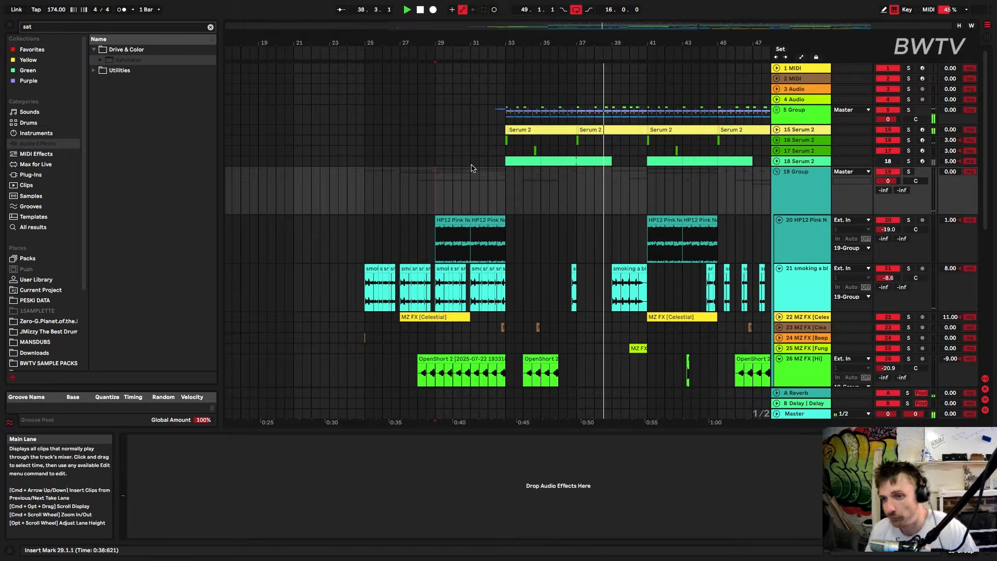
scroll(528, 285, down, 5)
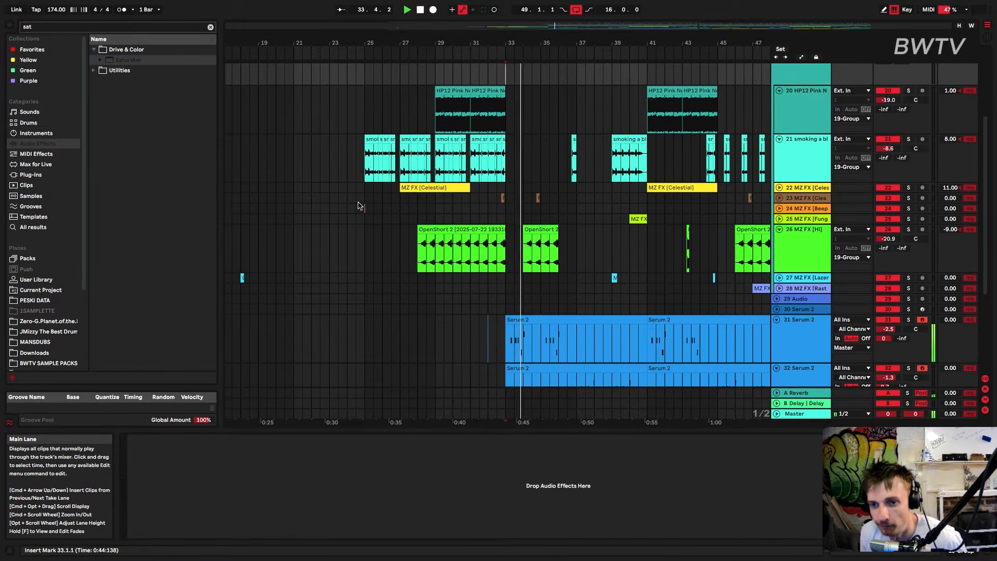
drag(363, 210, 560, 214)
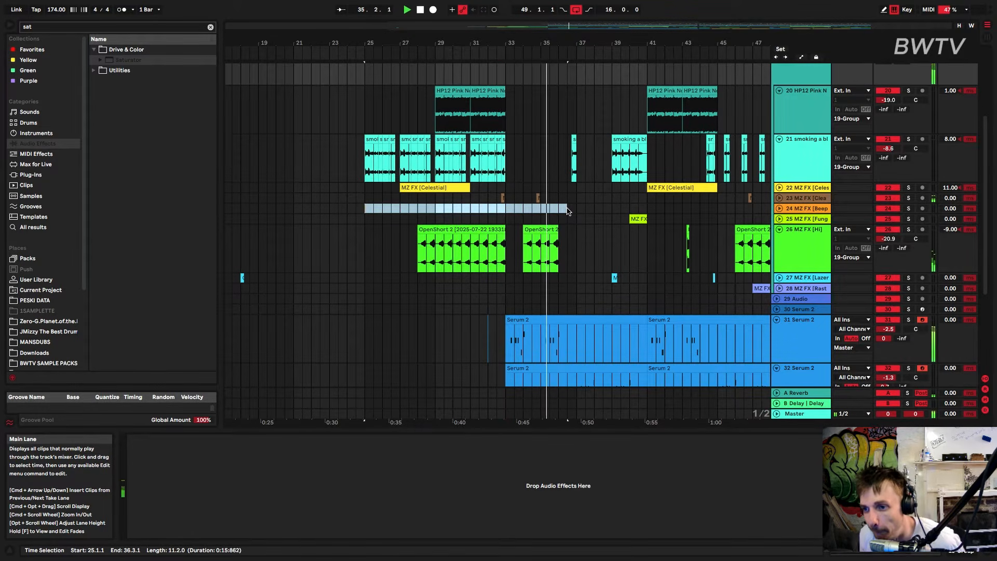
key(super+d)
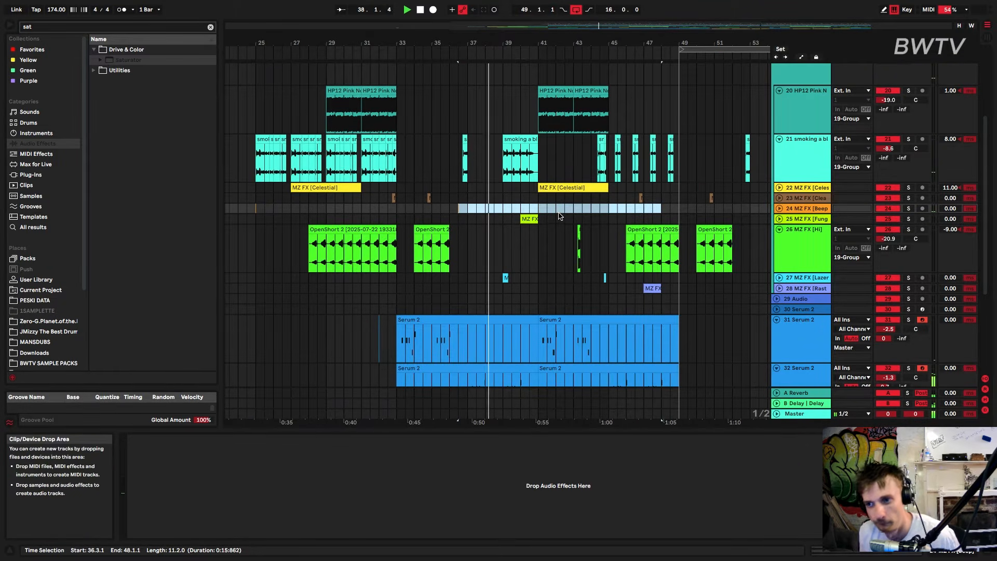
click(427, 198)
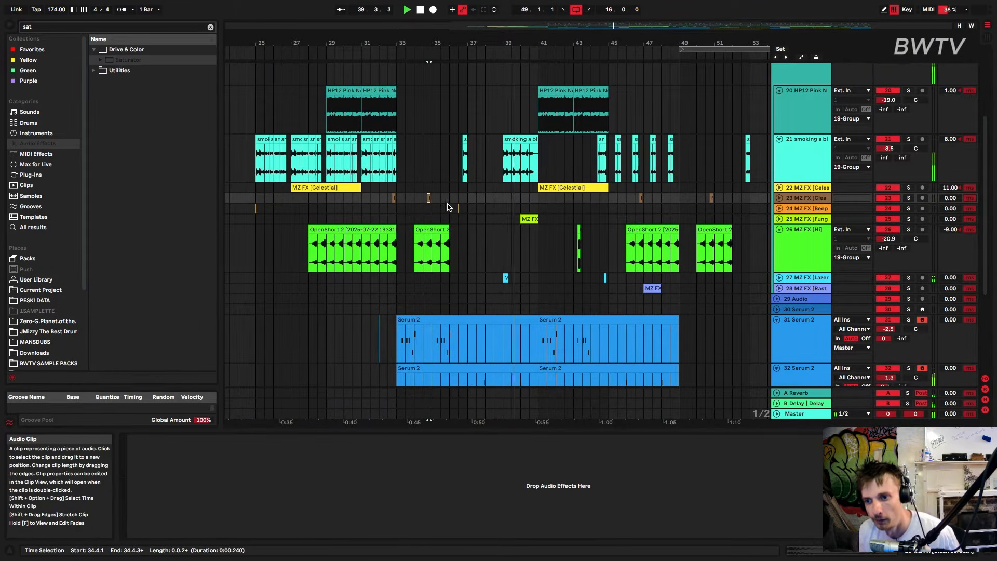
Move the MZ FX [Nextel] clip near bar 39 on the Lazer track to 40.2.1, checking its timing in playback
key(space)
drag(506, 277, 524, 280)
key(space)
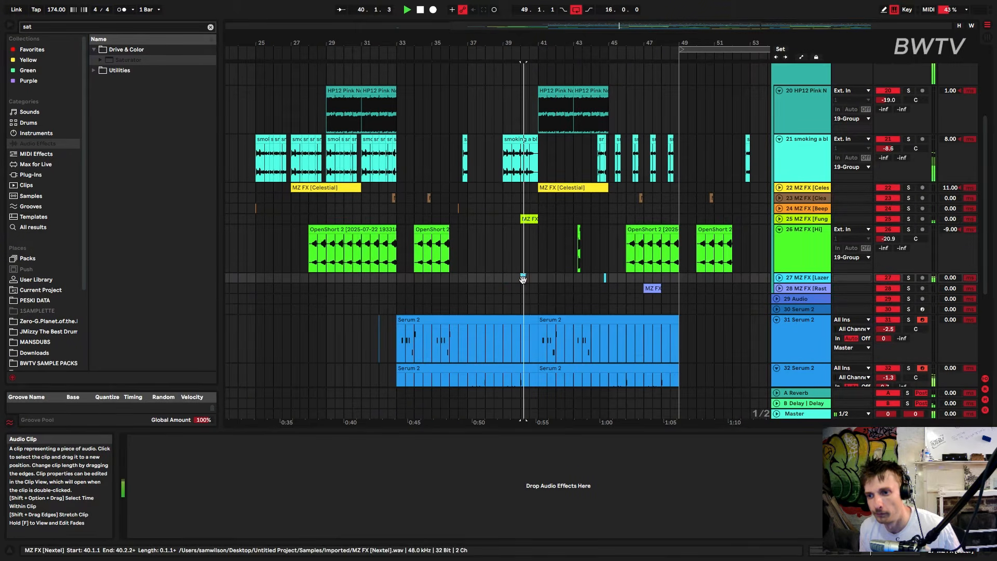
key(space)
drag(520, 43, 540, 282)
key(space)
key(space)
key(space)
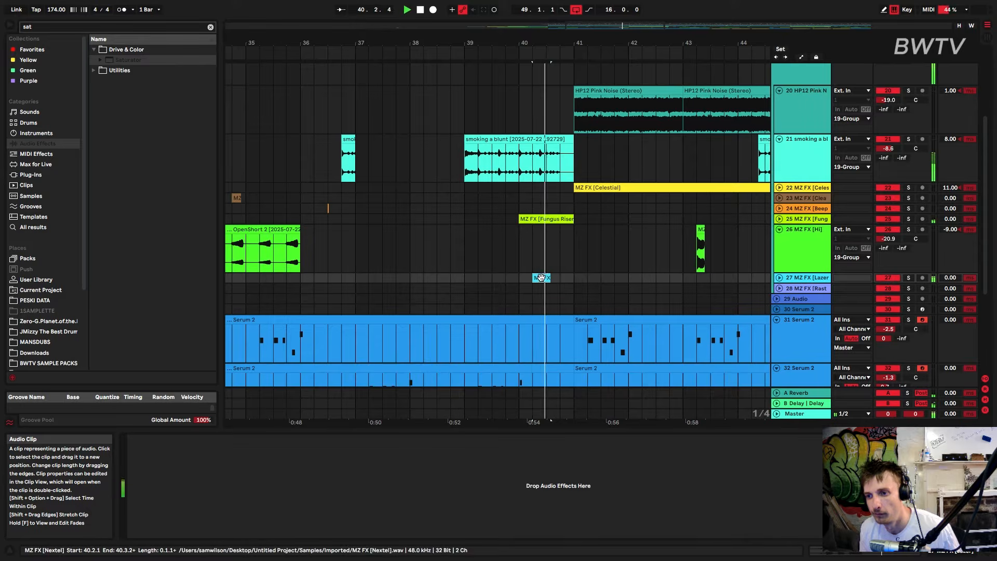
Listen to the section after bar 40 and replay it from the moved MZ FX [Nextel] clip
drag(541, 44, 541, 11)
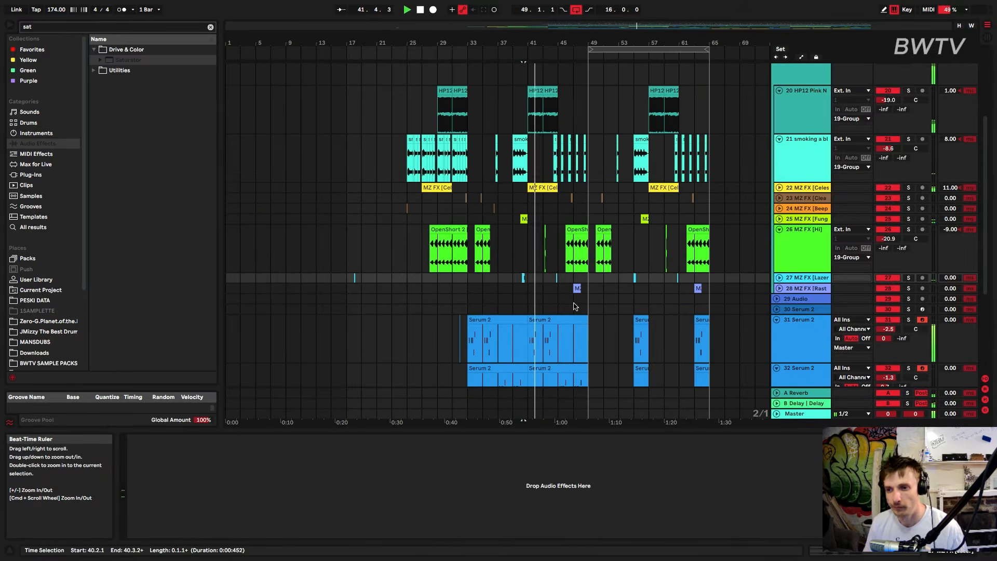
key(space)
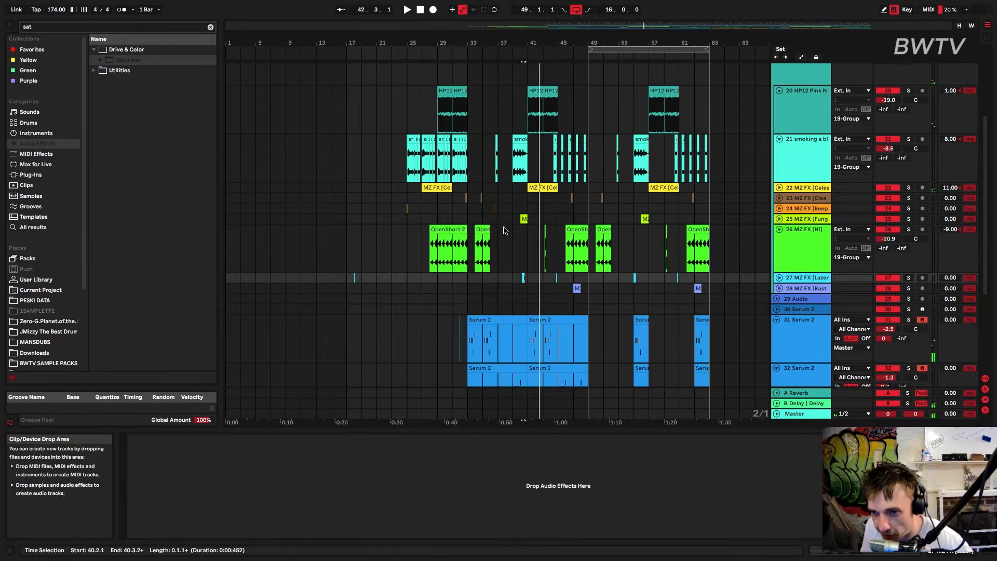
click(522, 279)
key(space)
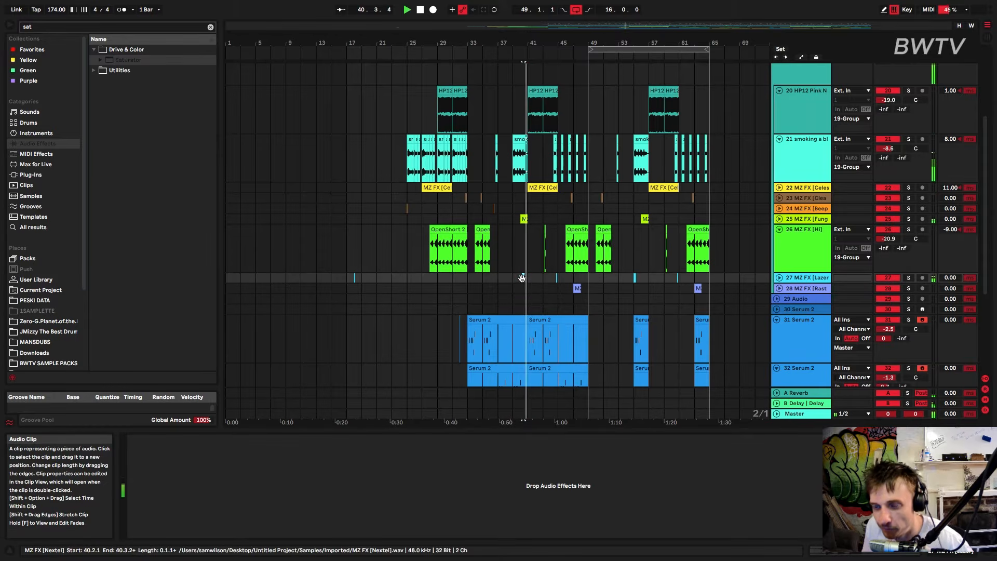
key(space)
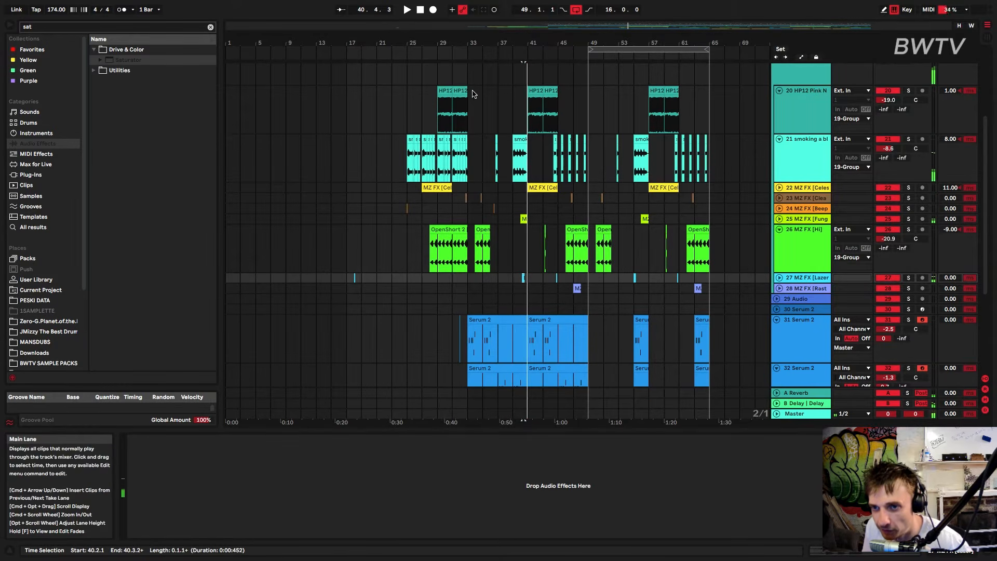
Play the arrangement from bar 25 and unfold the 5 Group to show its drum tracks
click(405, 126)
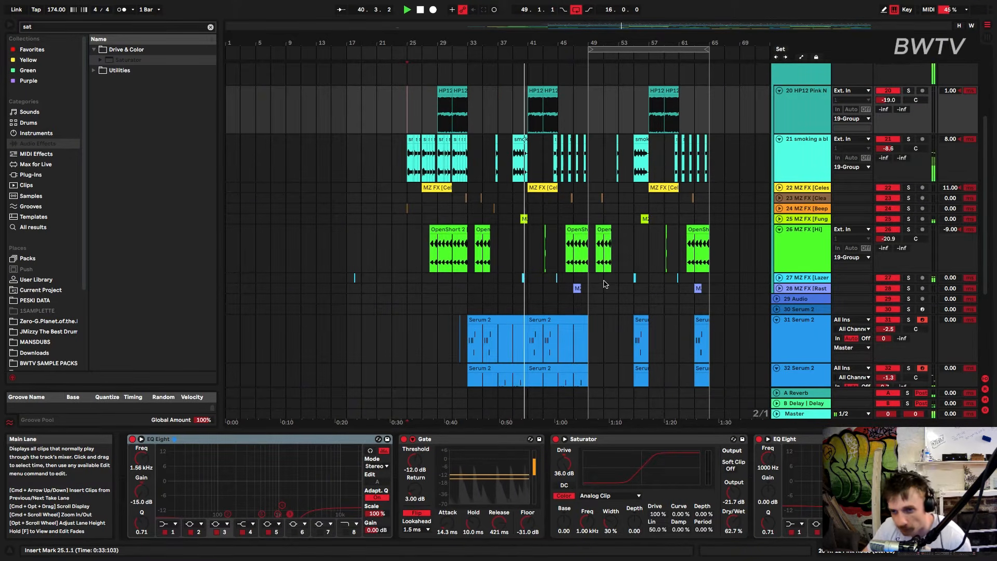
scroll(604, 284, up, 5)
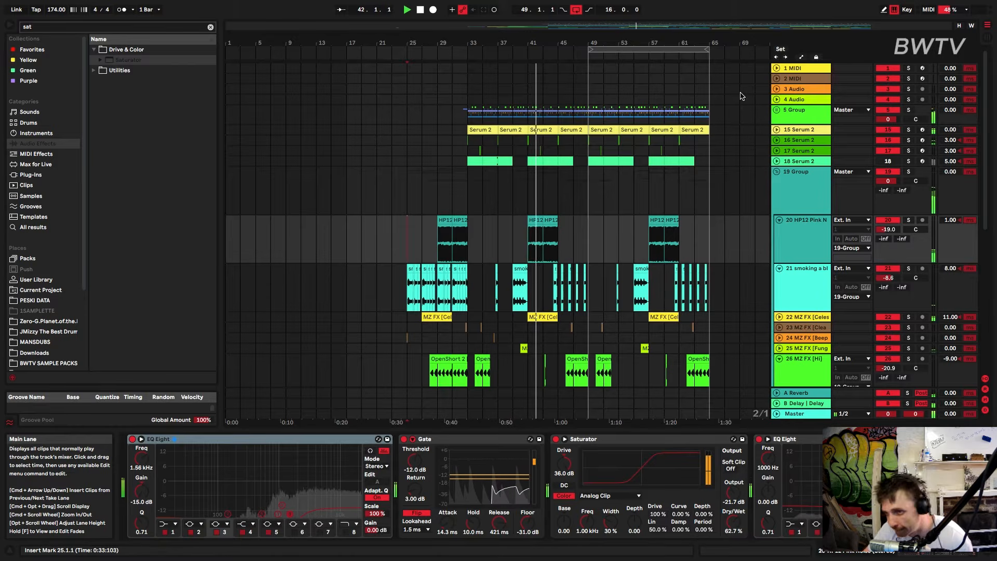
click(777, 111)
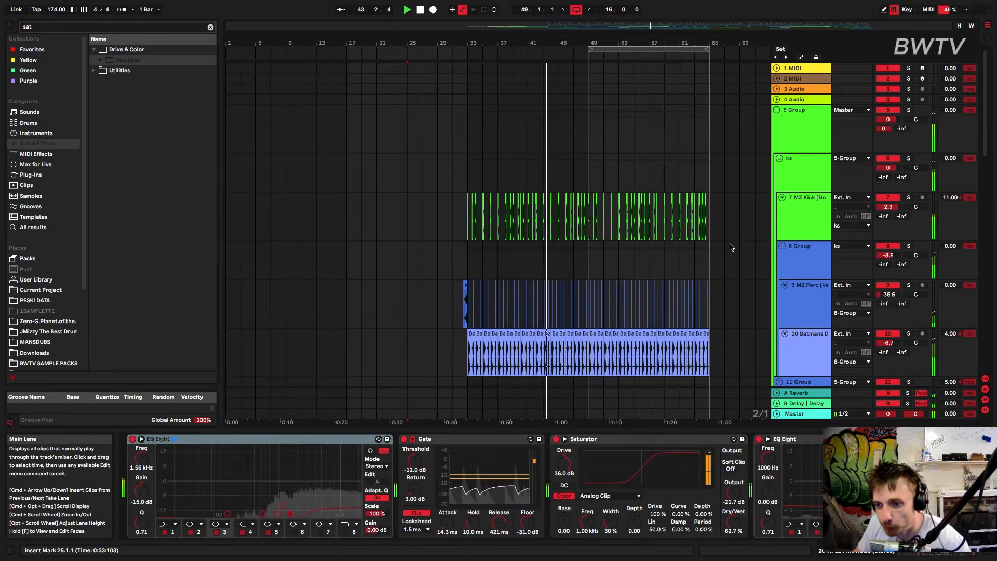
Open the Phase Plant patch on track 14 and listen to it soloed from 62.3.1, then close it
scroll(600, 312, down, 10)
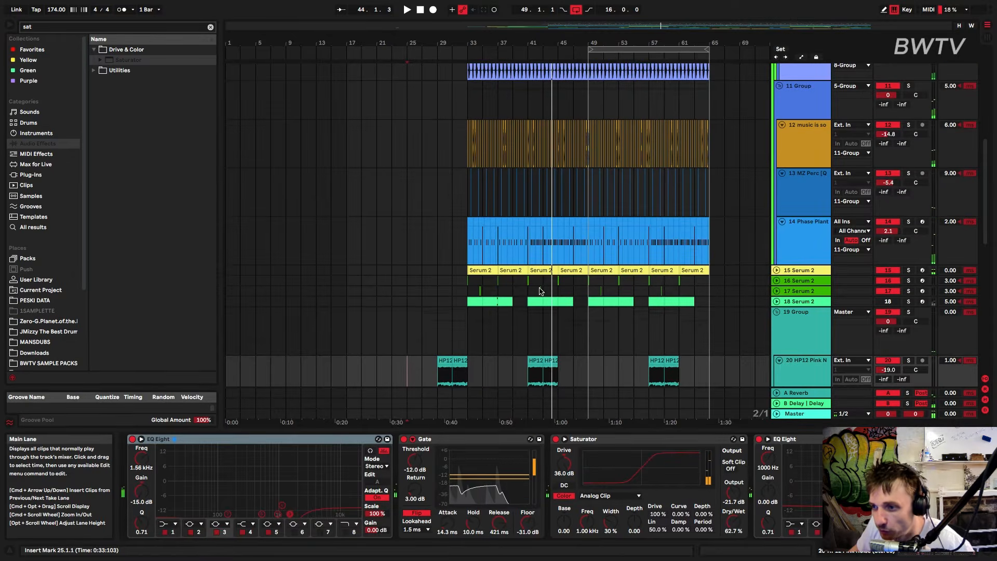
double_click(796, 242)
key(space)
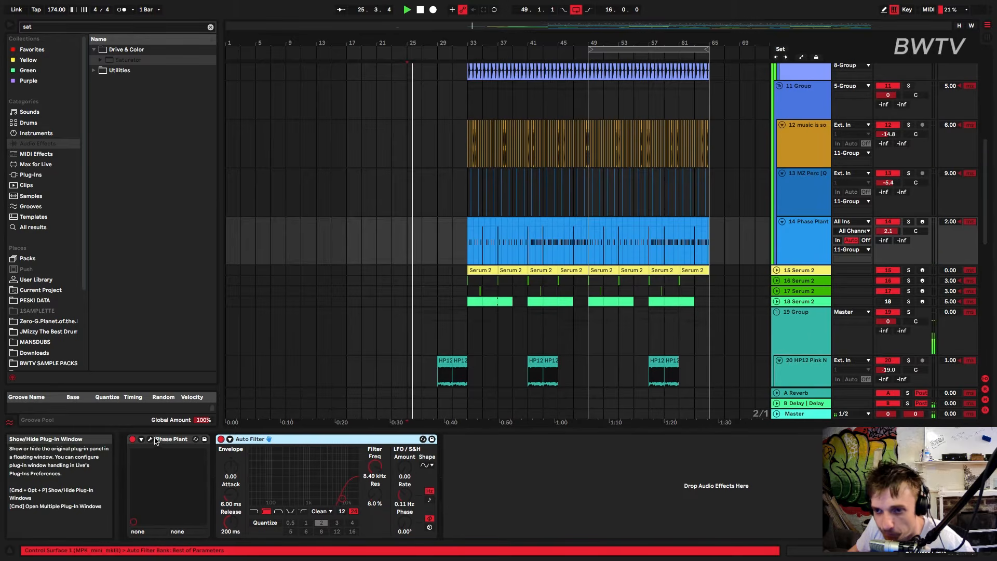
click(154, 441)
click(693, 222)
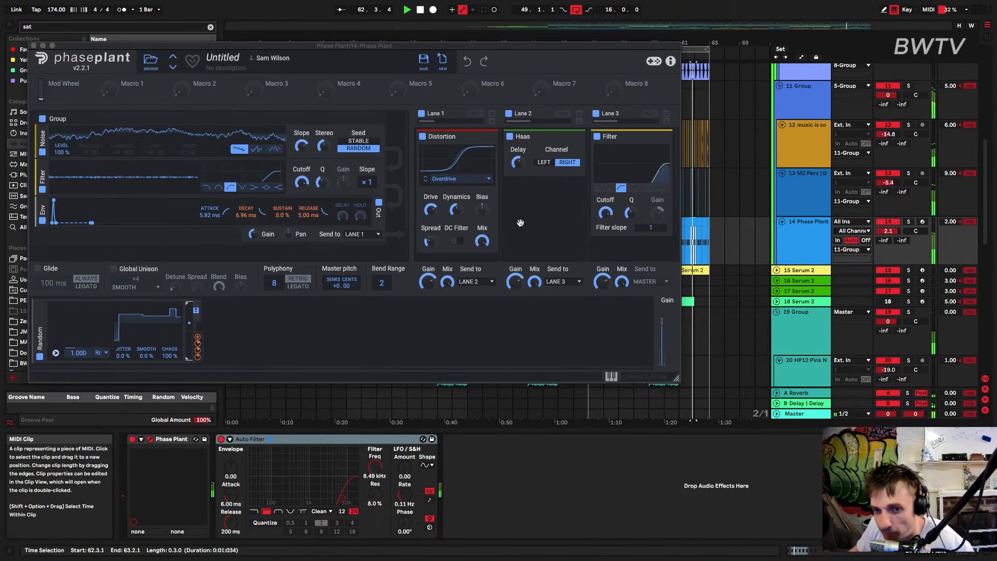
click(908, 222)
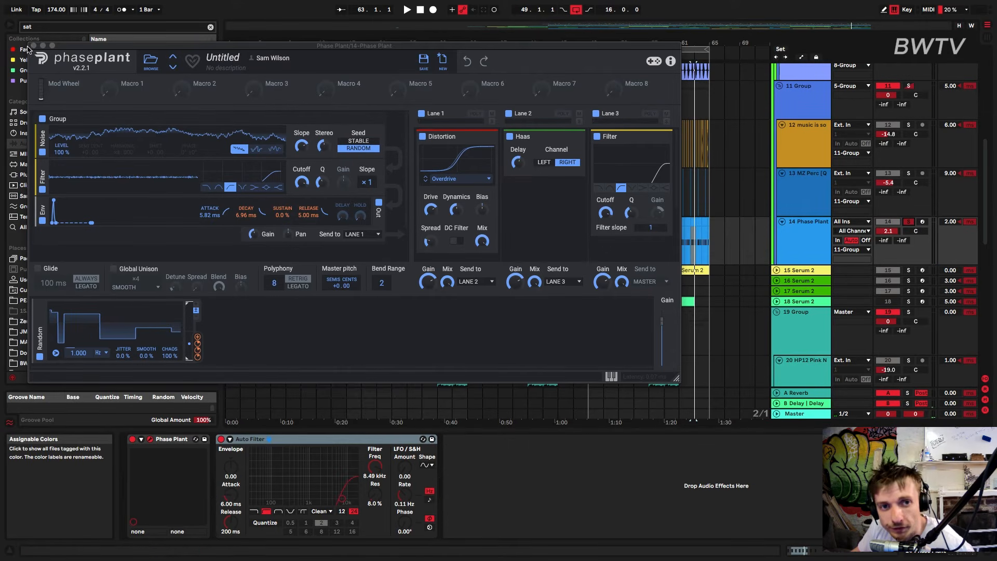
click(73, 47)
key(space)
click(908, 222)
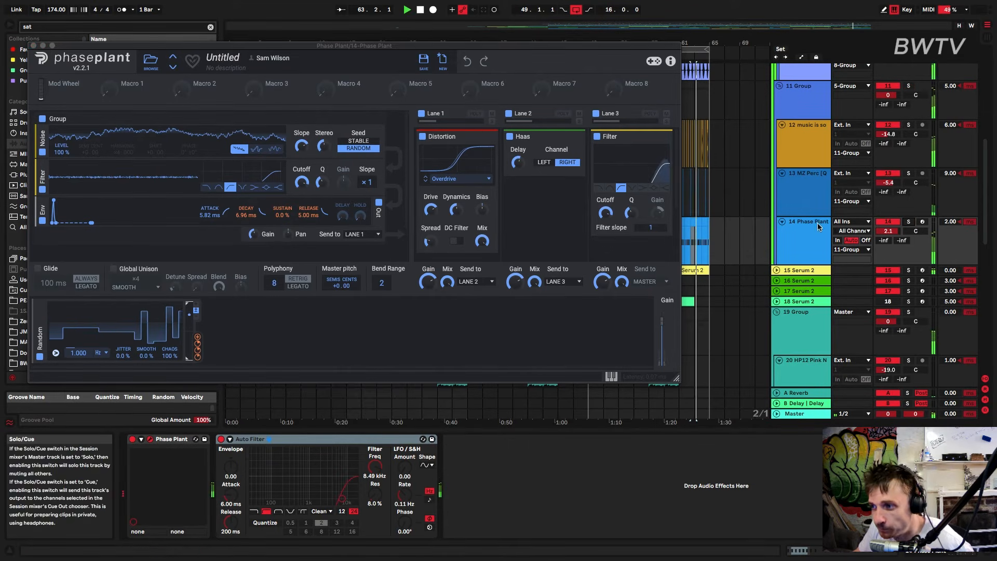
click(33, 46)
Play the arrangement from bar 49 and show the device chain of the MZ Kick track
scroll(685, 294, down, 5)
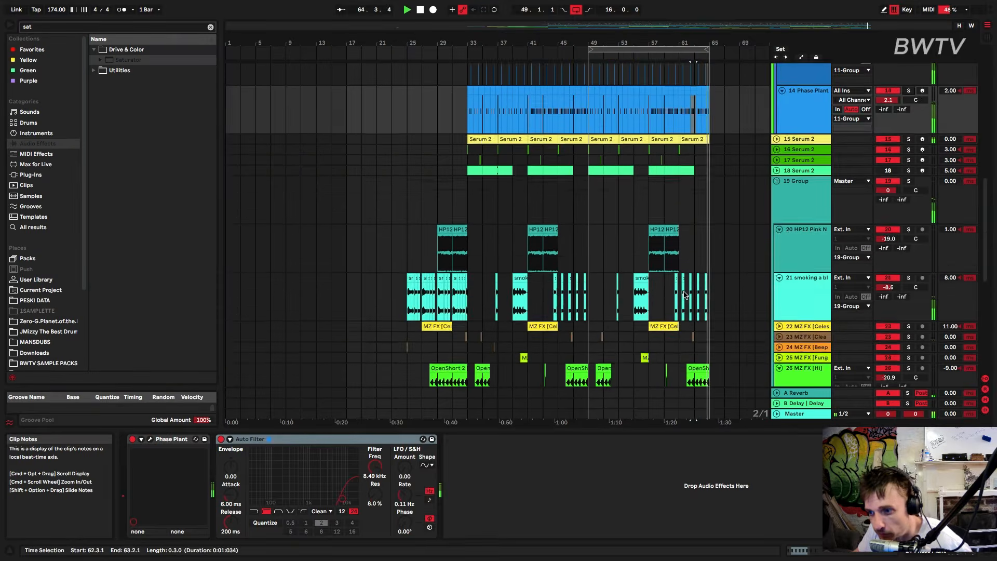
scroll(685, 294, down, 10)
click(588, 291)
key(space)
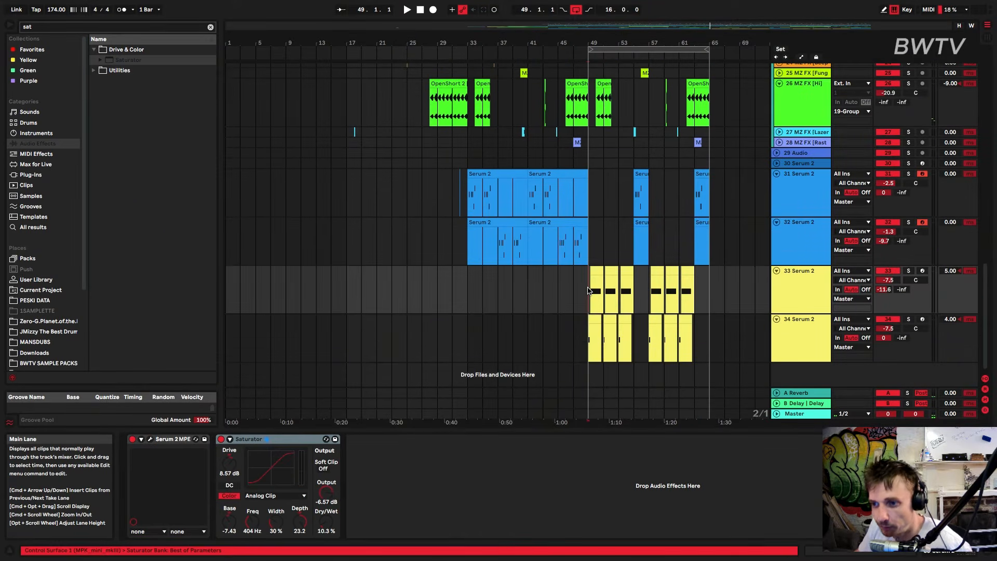
scroll(648, 264, up, 15)
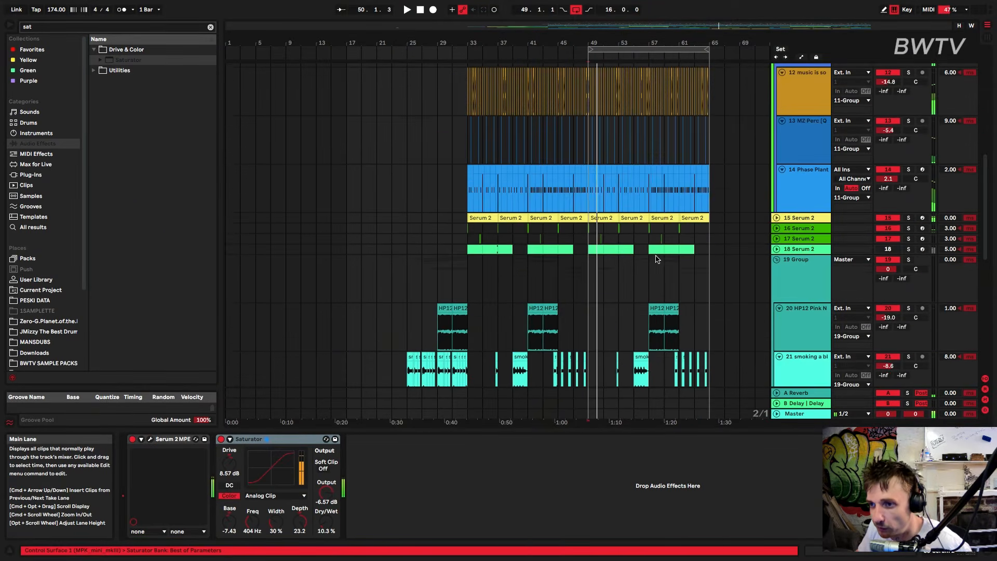
scroll(649, 263, down, 3)
scroll(806, 250, up, 7)
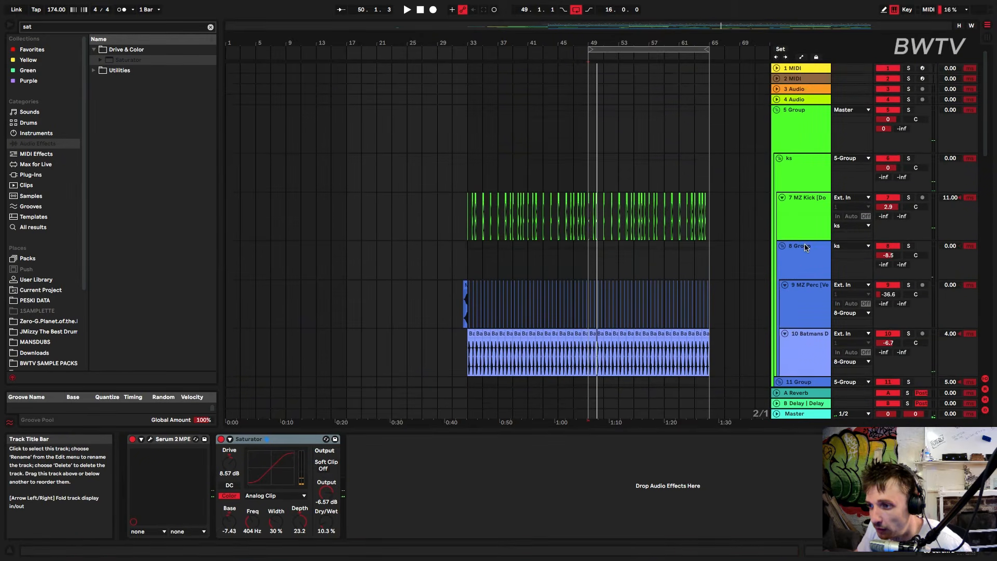
click(803, 220)
key(space)
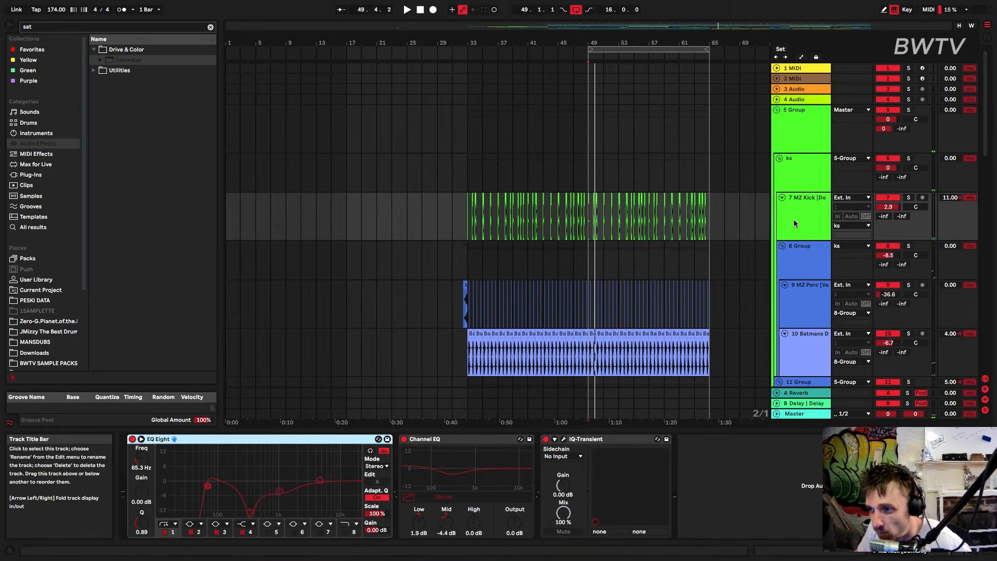
key(space)
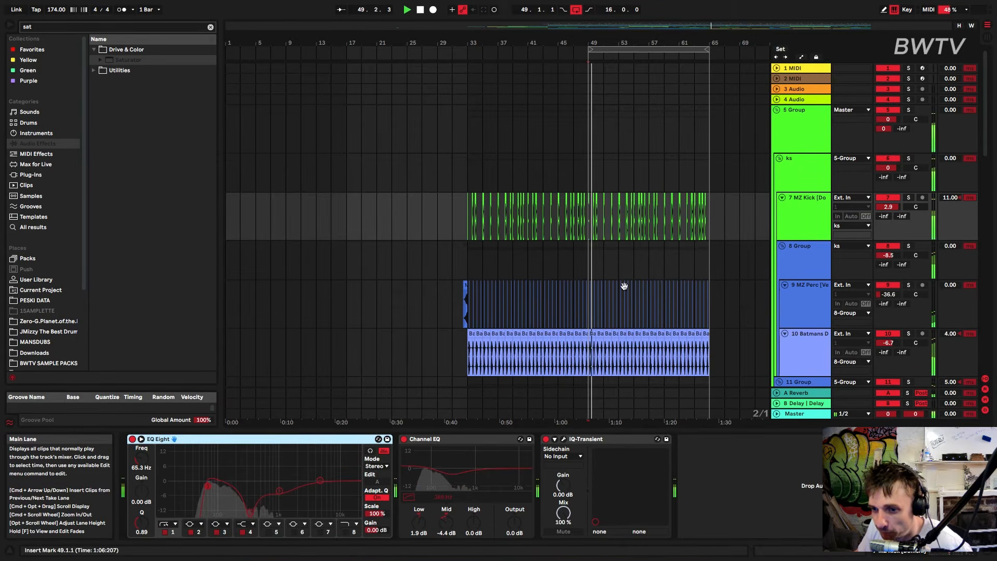
Solo the MZ Perc and Batmans tracks during playback, lower the Batmans volume to -7.8, and release both solos
click(810, 304)
click(910, 286)
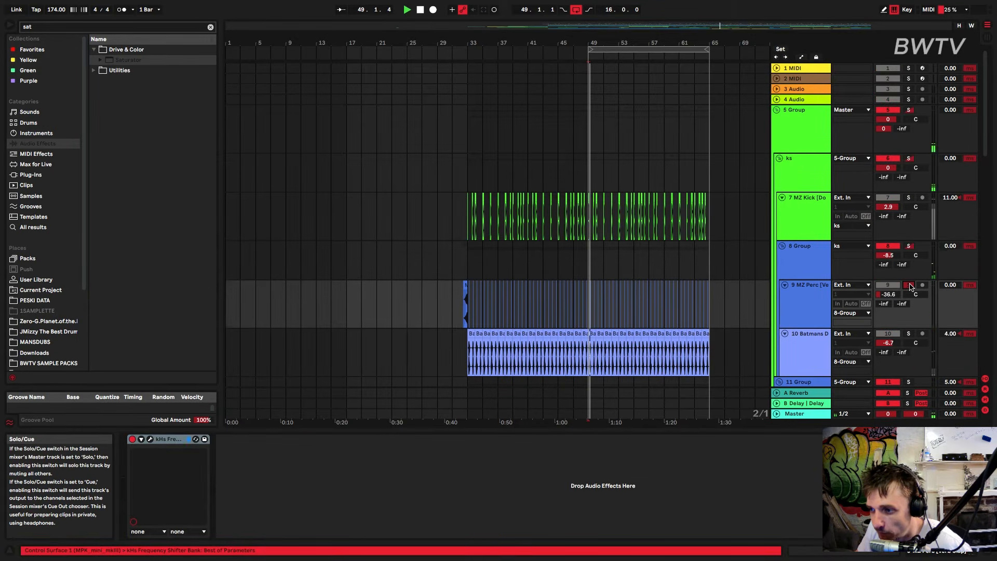
click(909, 334)
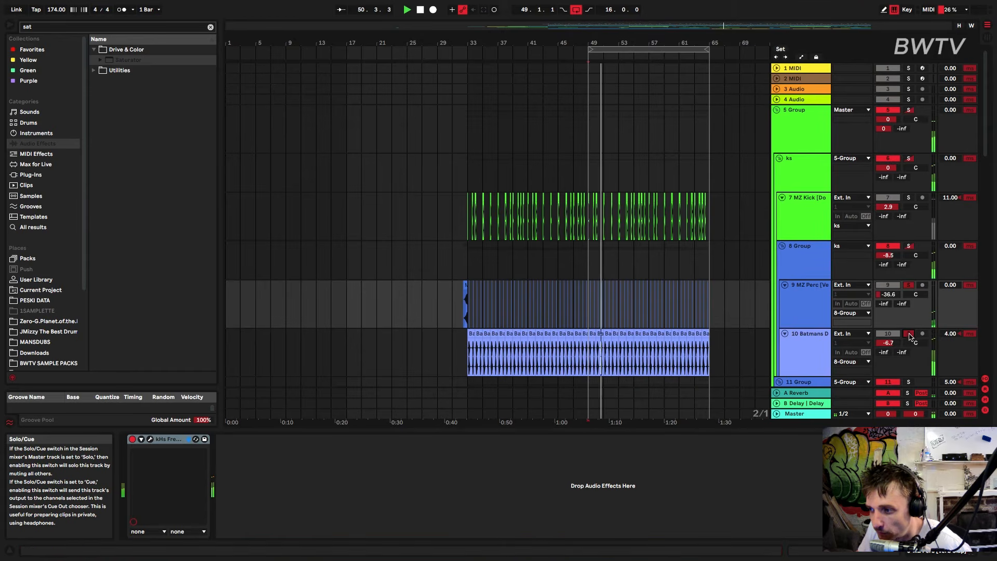
scroll(825, 316, down, 3)
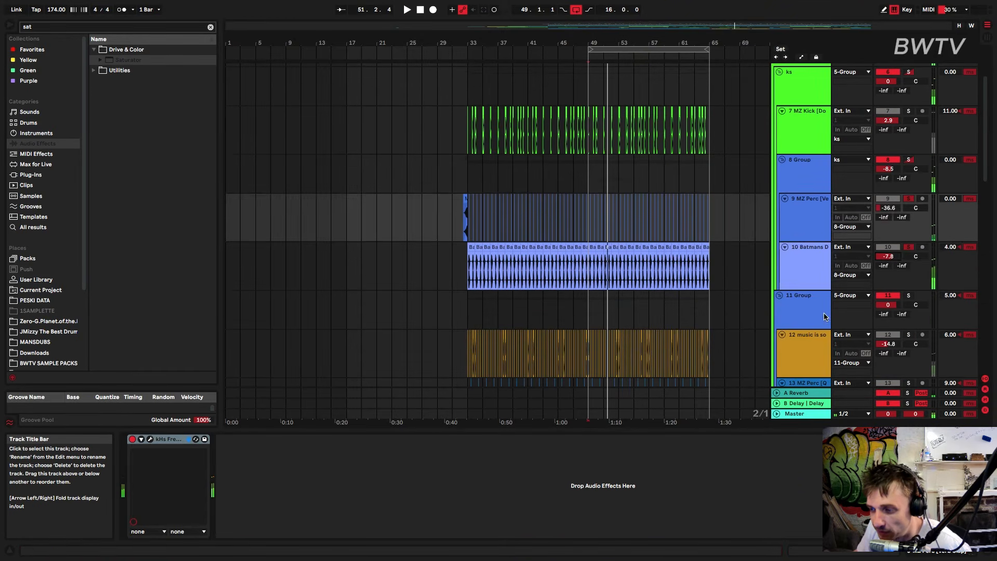
click(794, 273)
click(795, 236)
click(910, 199)
click(908, 248)
Solo the 11 Group and listen to it from bar 49
scroll(884, 237, down, 2)
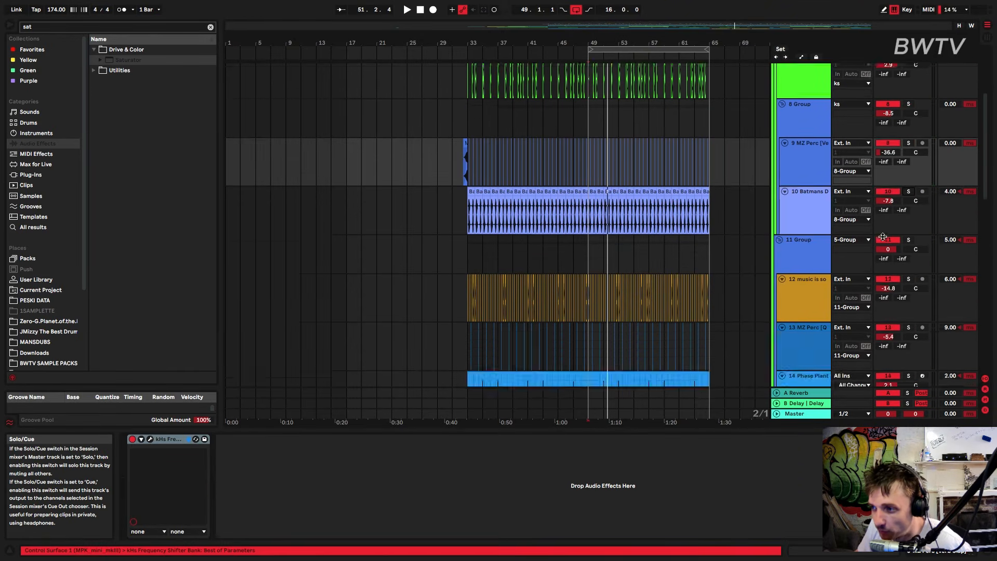
scroll(883, 238, down, 1)
click(880, 239)
key(space)
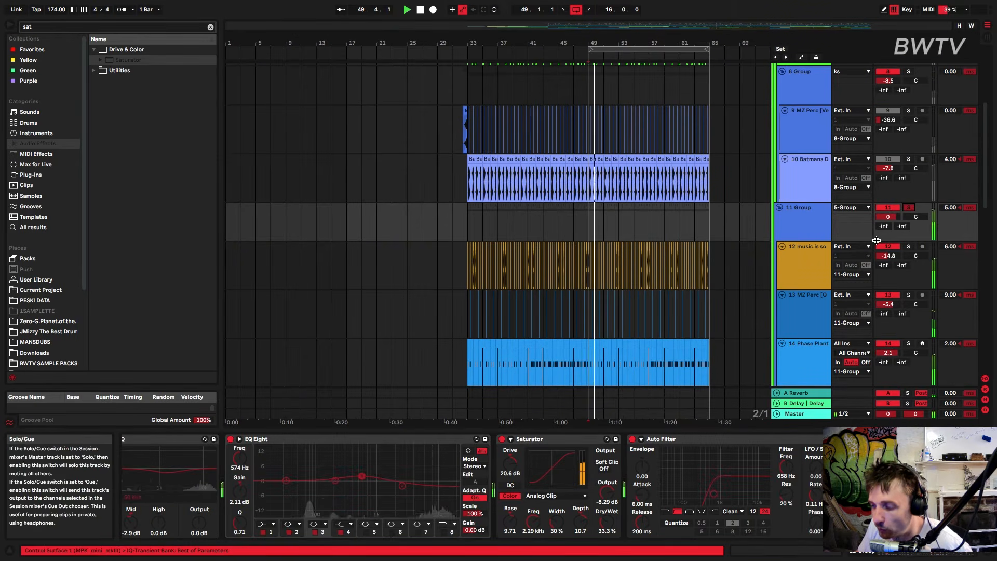
scroll(831, 208, down, 2)
click(798, 176)
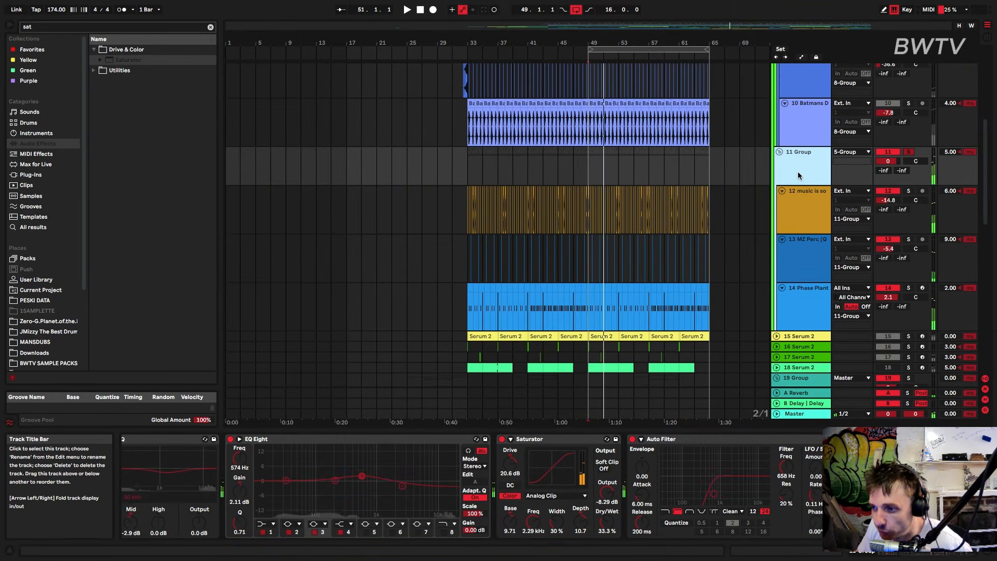
key(space)
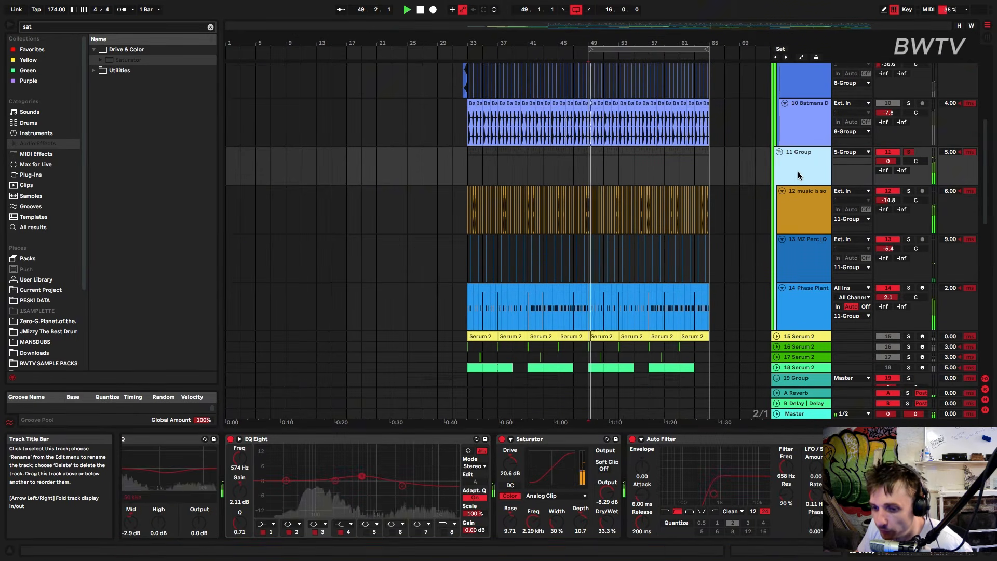
Listen to track 12 soloed within the 11 Group, then release the track and group solos
click(800, 202)
click(908, 192)
click(888, 193)
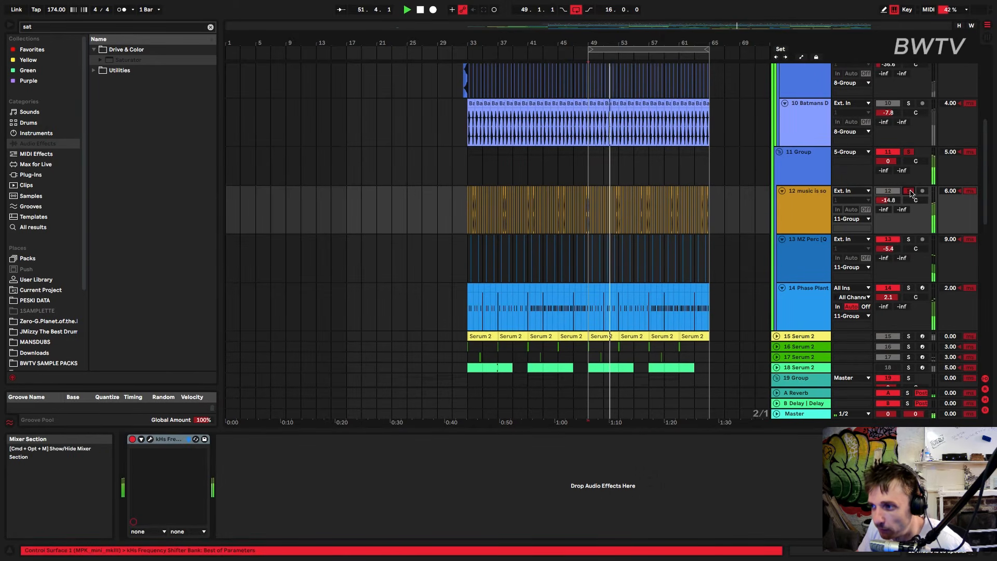
click(910, 192)
click(909, 153)
scroll(810, 172, up, 2)
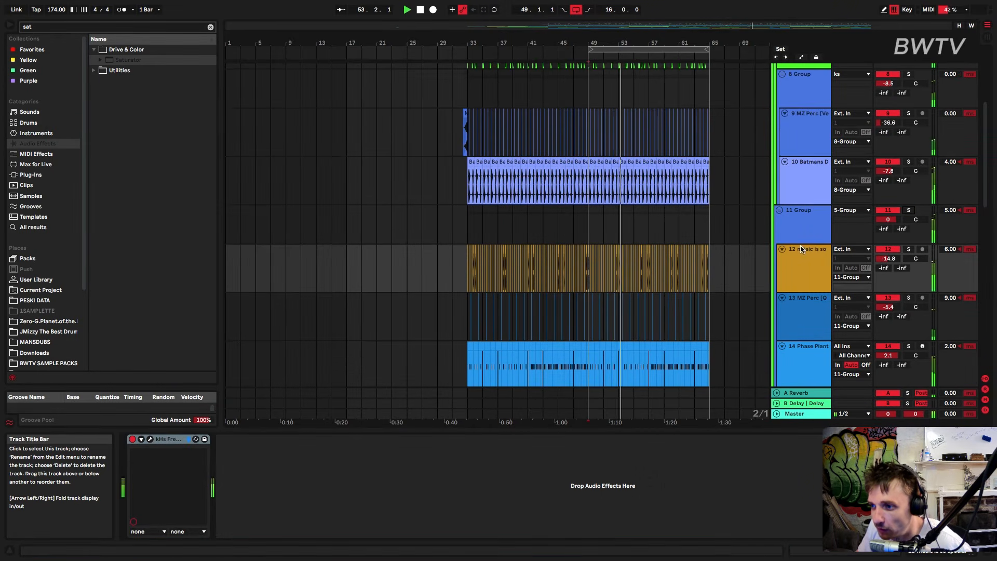
Set IQ-Transient on the 11 Group to 30.4 % transient and -58.4 % sustain during playback, then close it
click(800, 233)
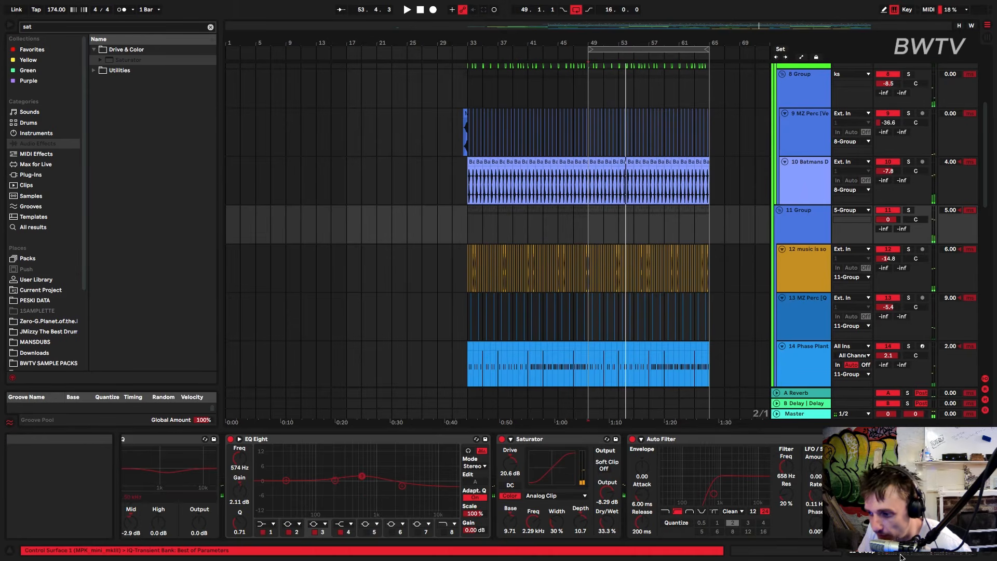
drag(904, 554, 979, 552)
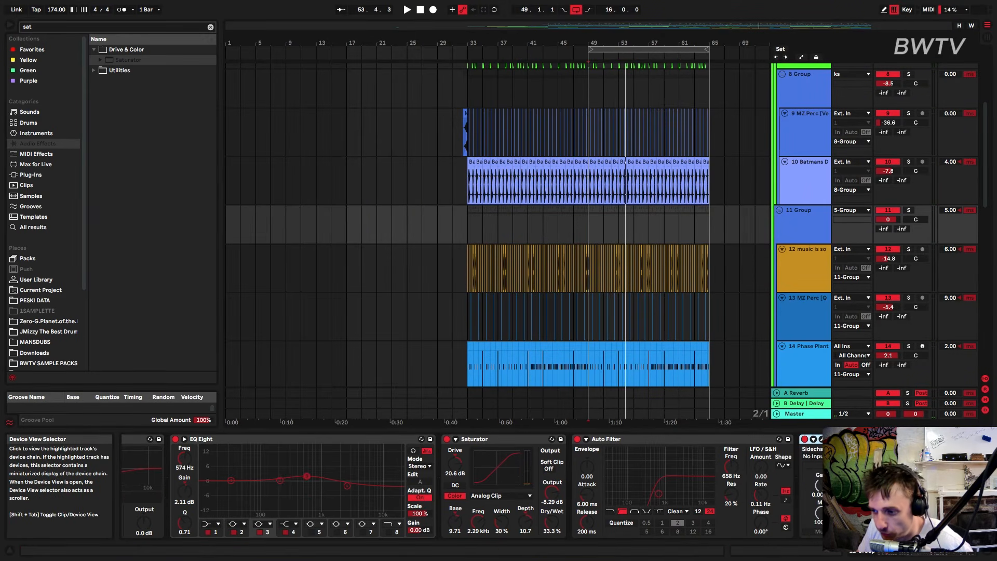
click(822, 440)
key(space)
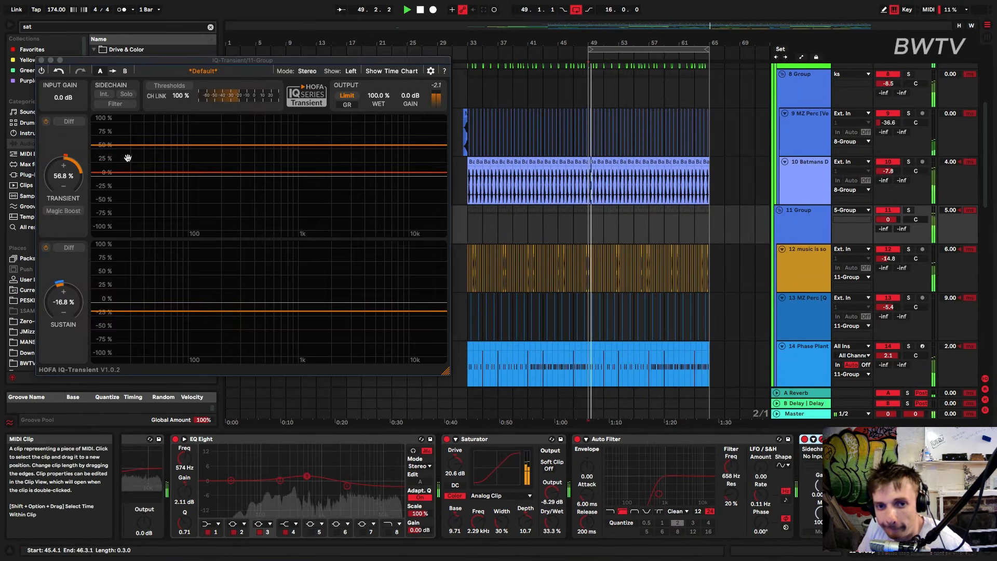
drag(65, 172, 42, 205)
drag(62, 292, 39, 297)
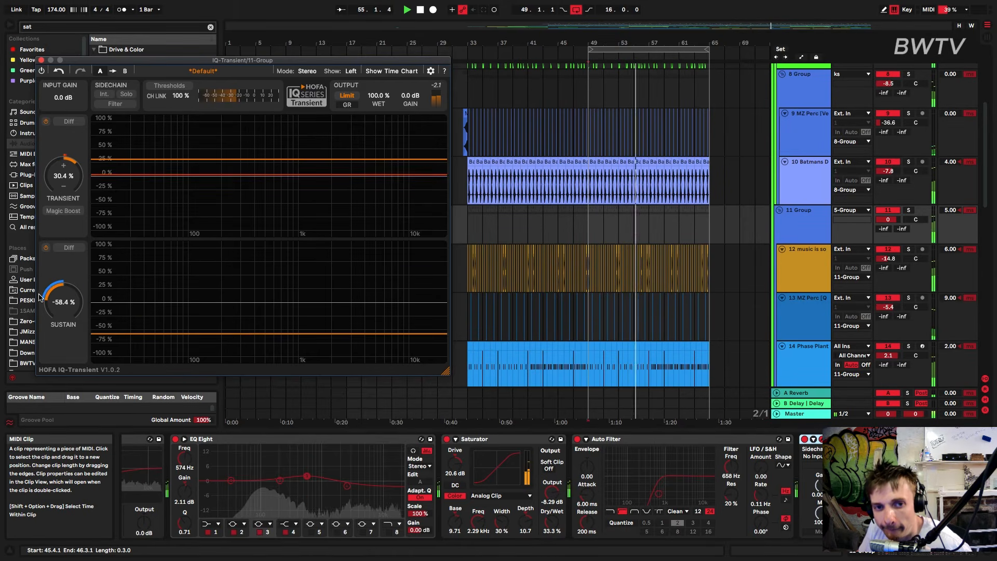
click(41, 61)
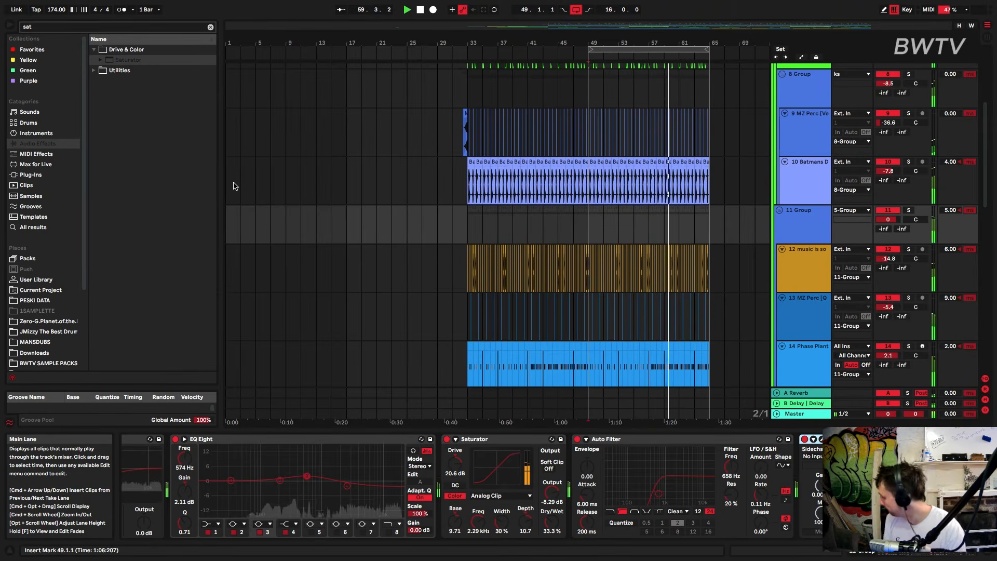
Move bx_clipper behind Saturn 2 in the device chain of the 5 Group
scroll(787, 140, up, 5)
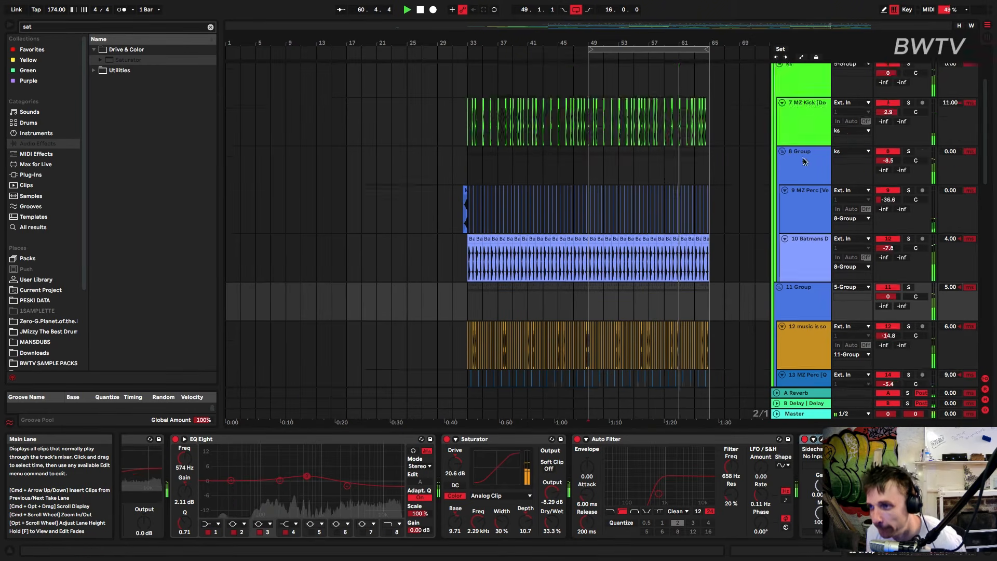
click(787, 135)
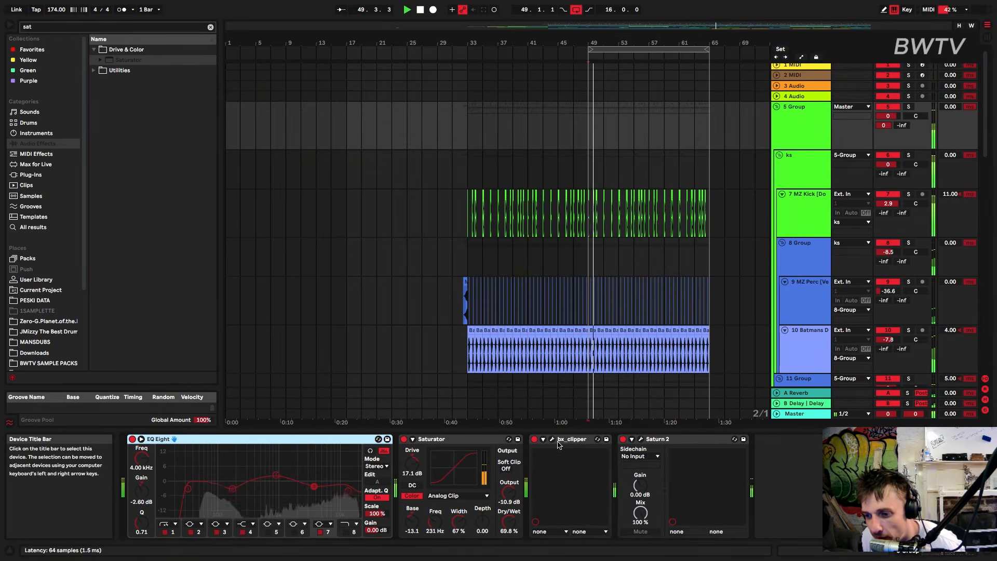
drag(567, 440, 696, 440)
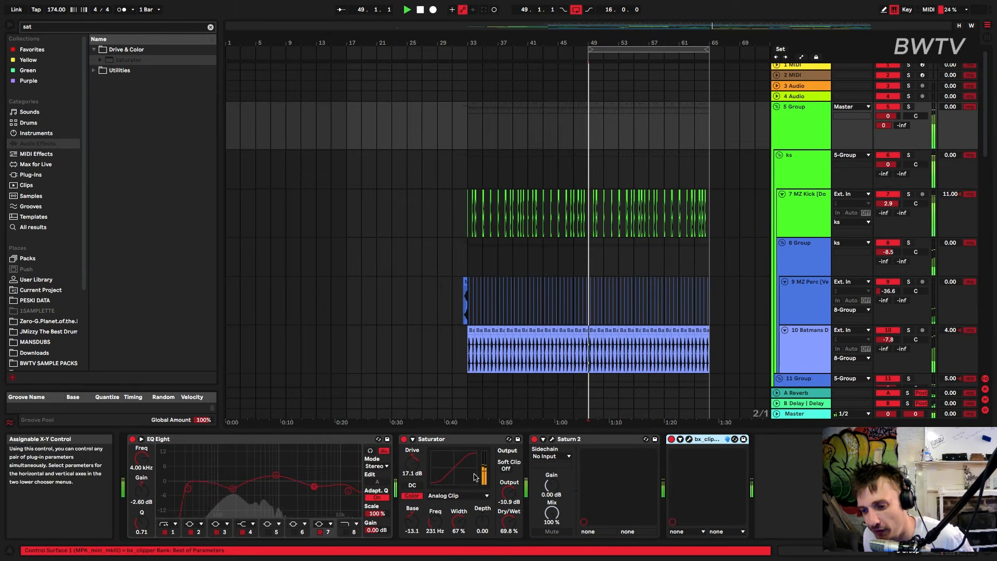
Inspect the bx_clipper and Saturn 2 settings on the 5 Group while playing from bar 49
click(690, 439)
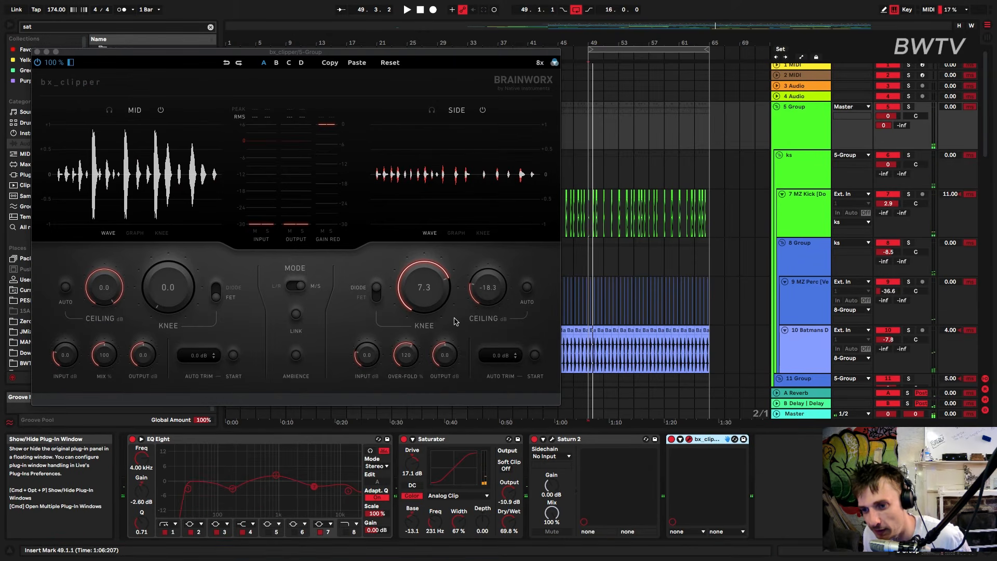
key(space)
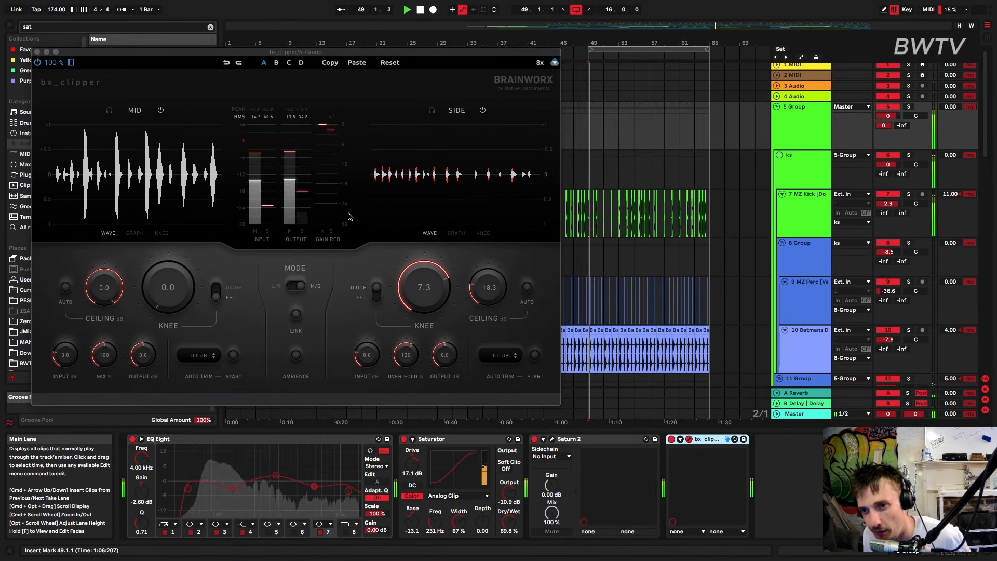
click(37, 52)
key(space)
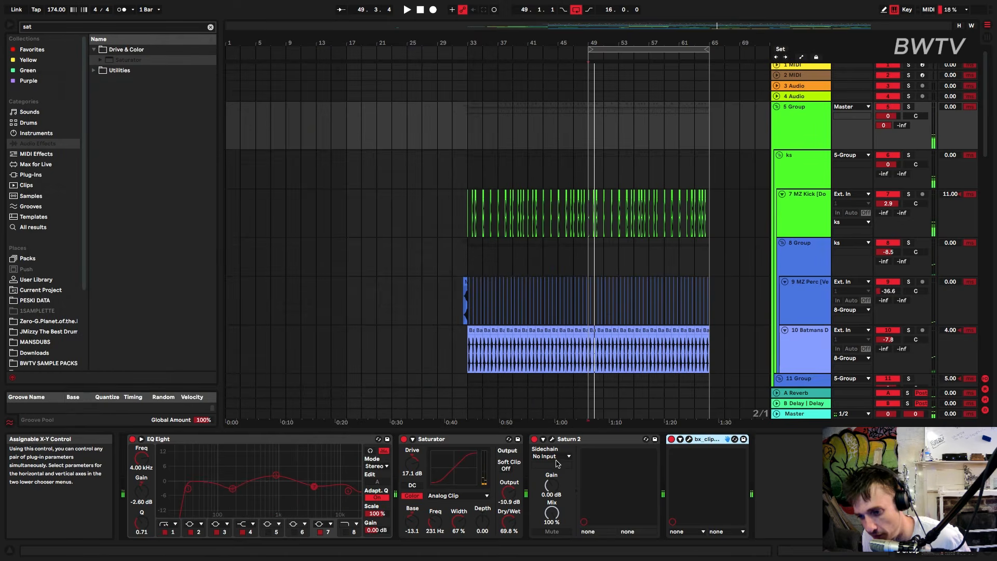
click(552, 440)
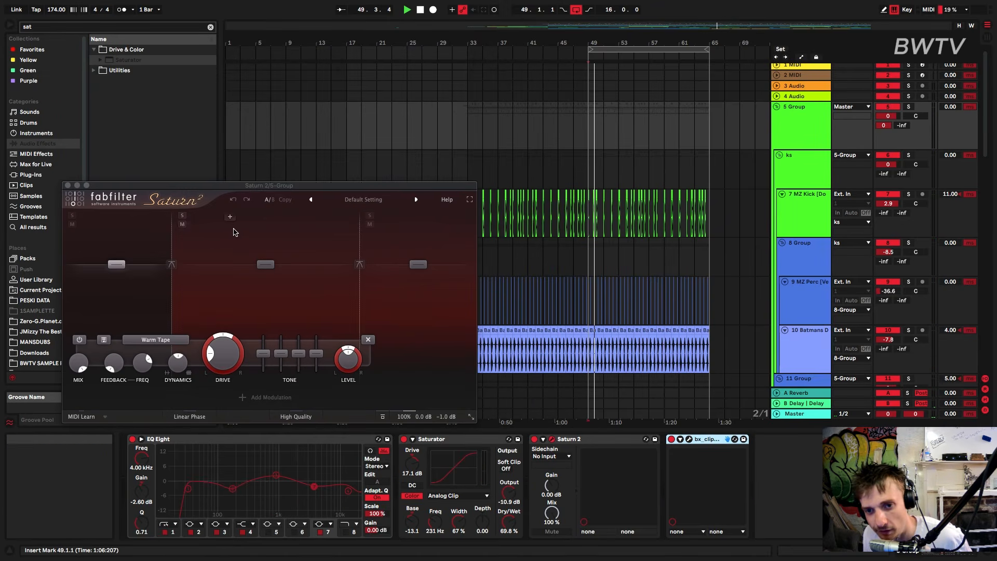
key(space)
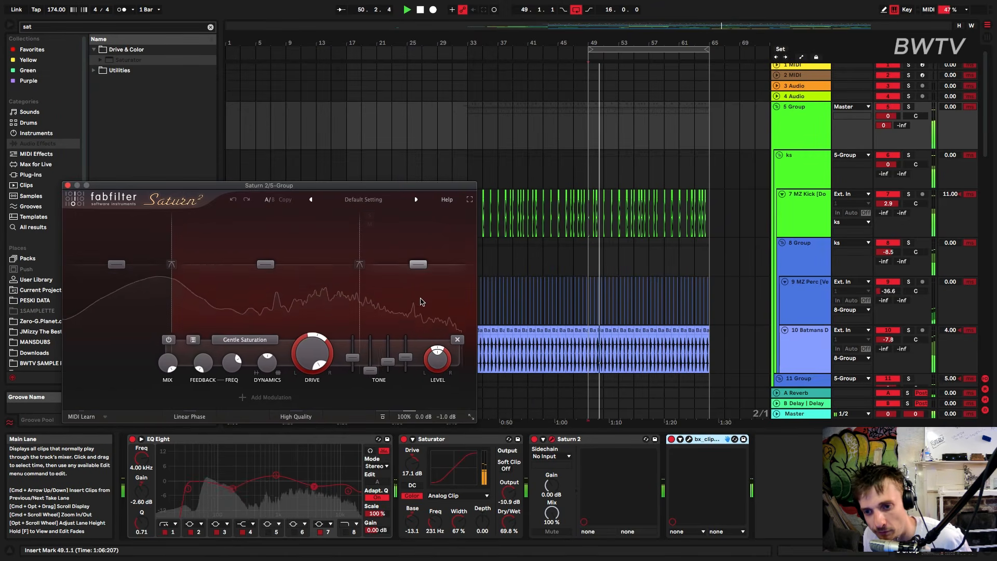
click(67, 186)
drag(287, 312, 494, 521)
key(space)
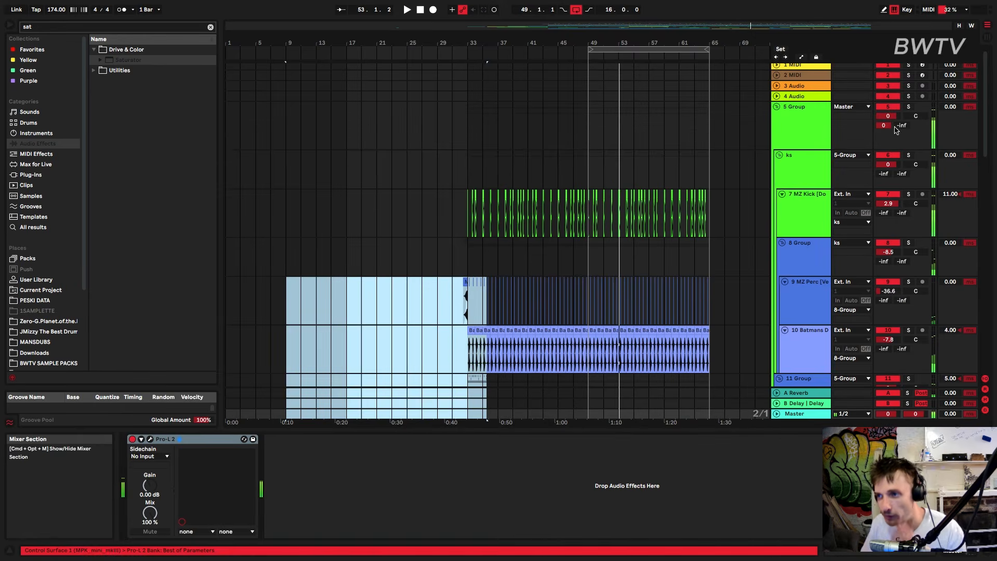
double_click(787, 145)
key(space)
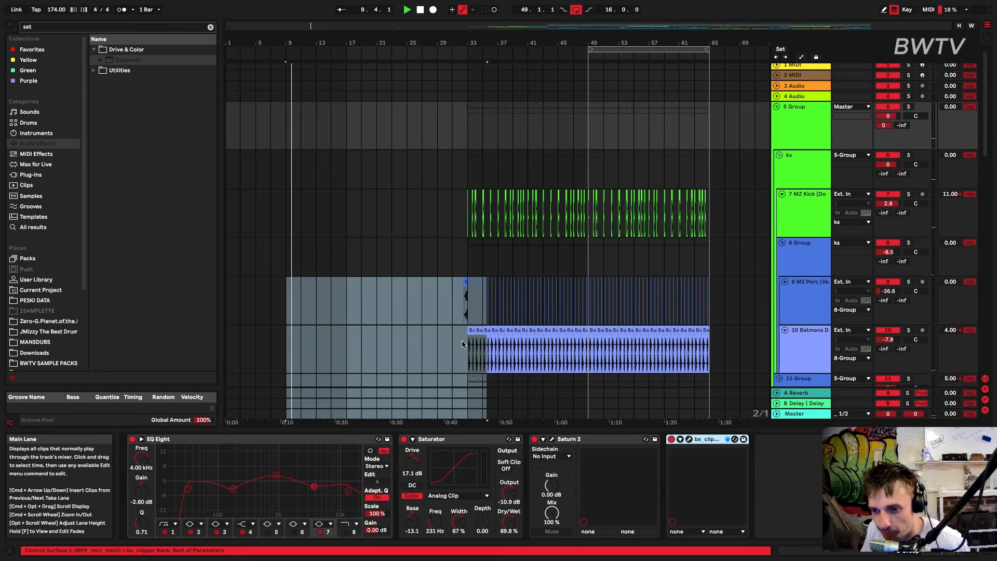
click(466, 396)
click(483, 358)
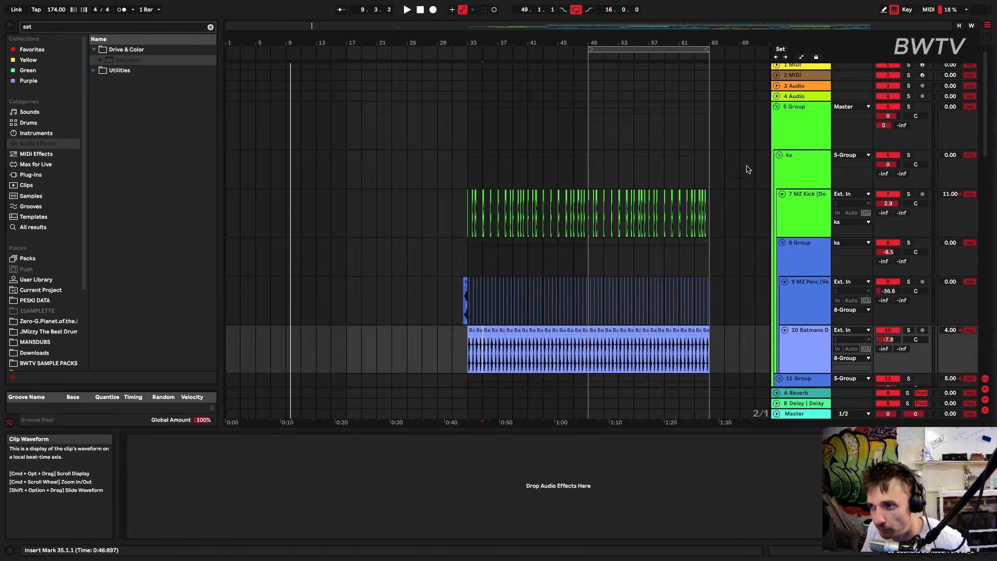
Play from bar 35 and toggle the Saturator on the 5 Group
key(space)
click(787, 138)
click(404, 440)
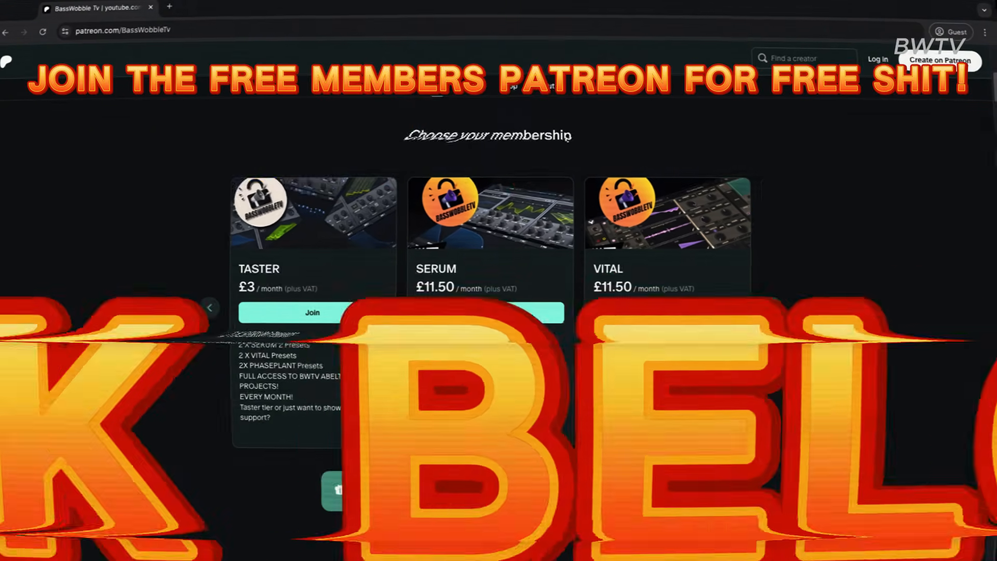
Switch to the BassWobble Tv Patreon page and browse through its membership tiers
click(773, 309)
click(774, 308)
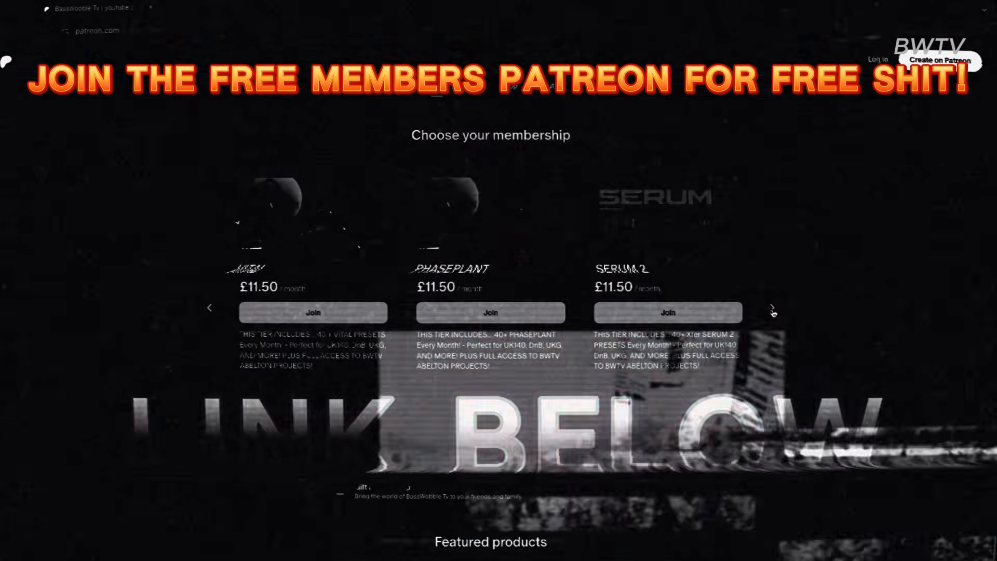
click(774, 309)
click(773, 309)
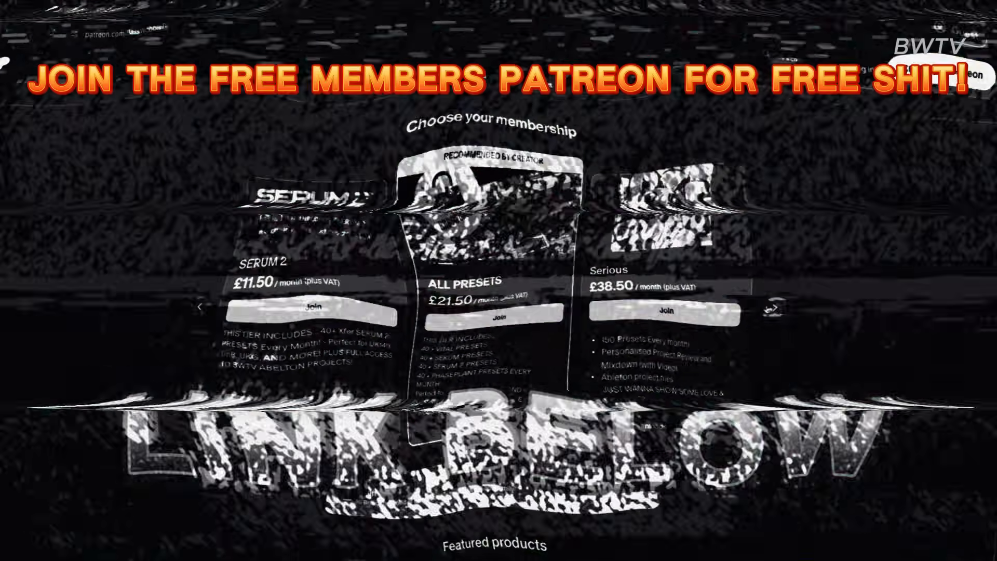